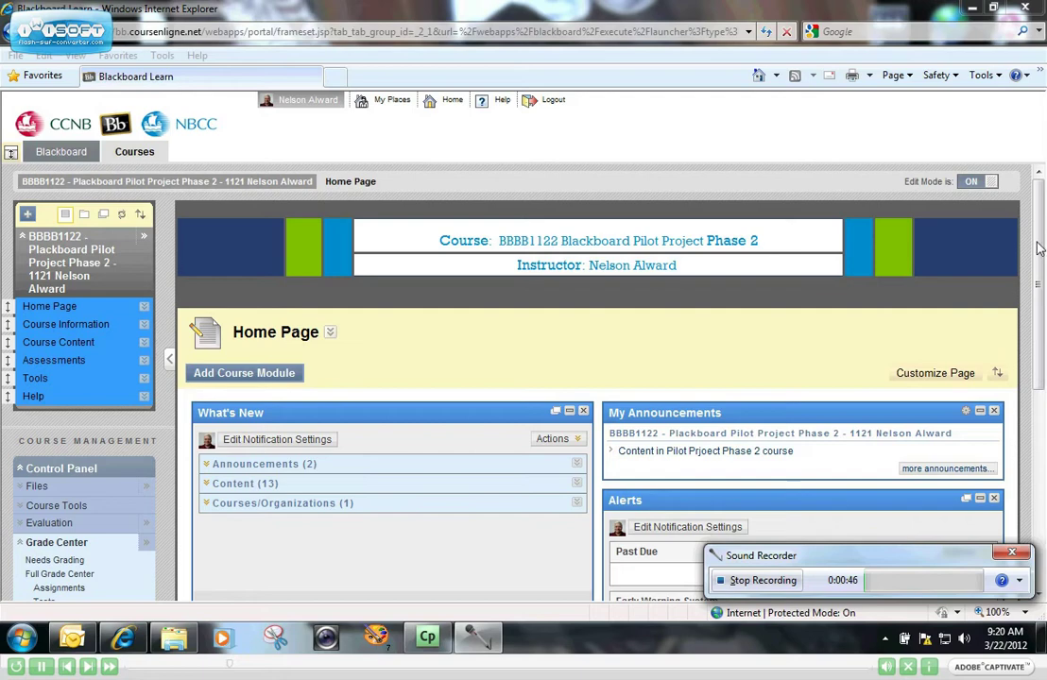
Expand Assignment Submitted in Needs Attention to see who submitted Assignment 1 Internet Image Search.
{"action": "left_click_drag", "start_coordinate": [1040, 251], "coordinate": [1043, 335]}
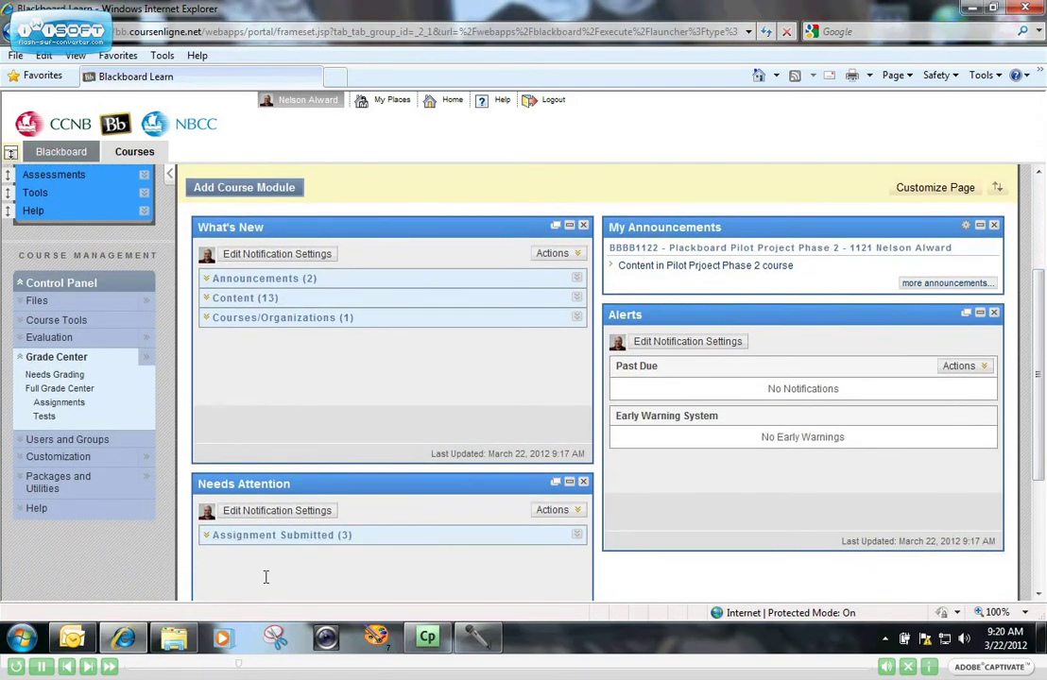
{"action": "left_click", "coordinate": [206, 536]}
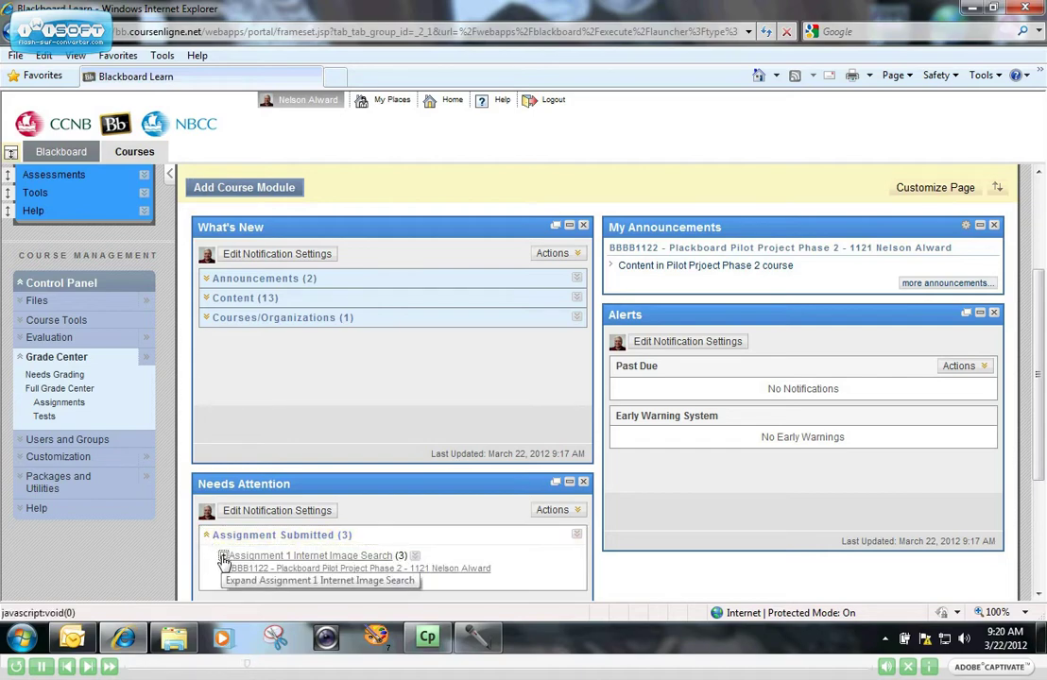
{"action": "left_click", "coordinate": [223, 556]}
{"action": "scroll", "coordinate": [997, 437], "scroll_direction": "down", "scroll_amount": 3}
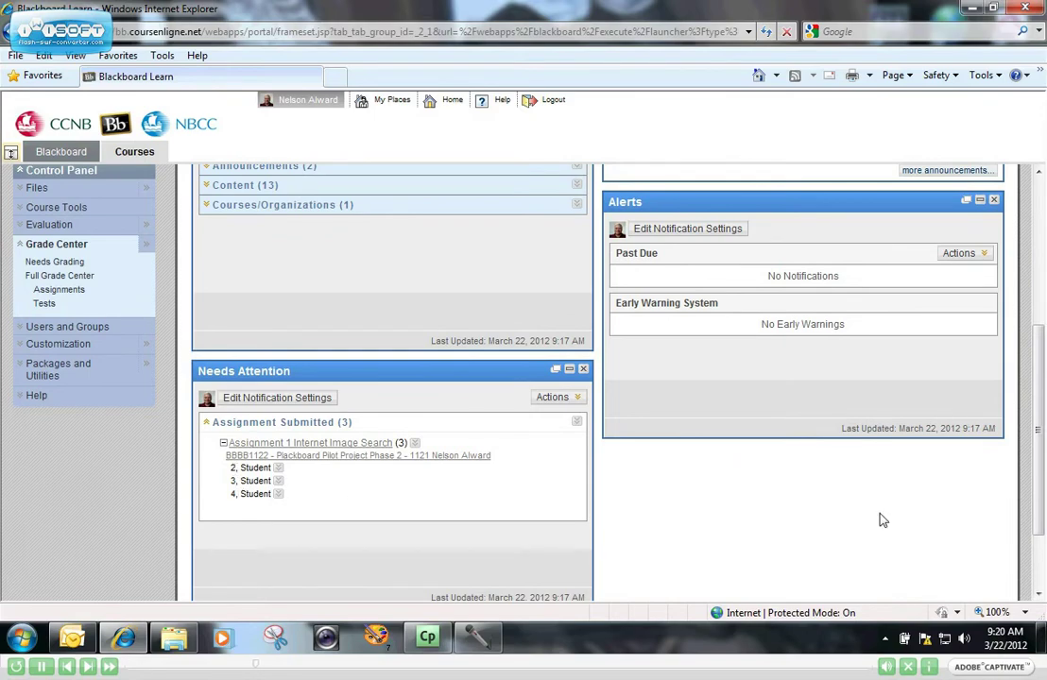
{"action": "left_click_drag", "start_coordinate": [1043, 452], "coordinate": [1038, 330]}
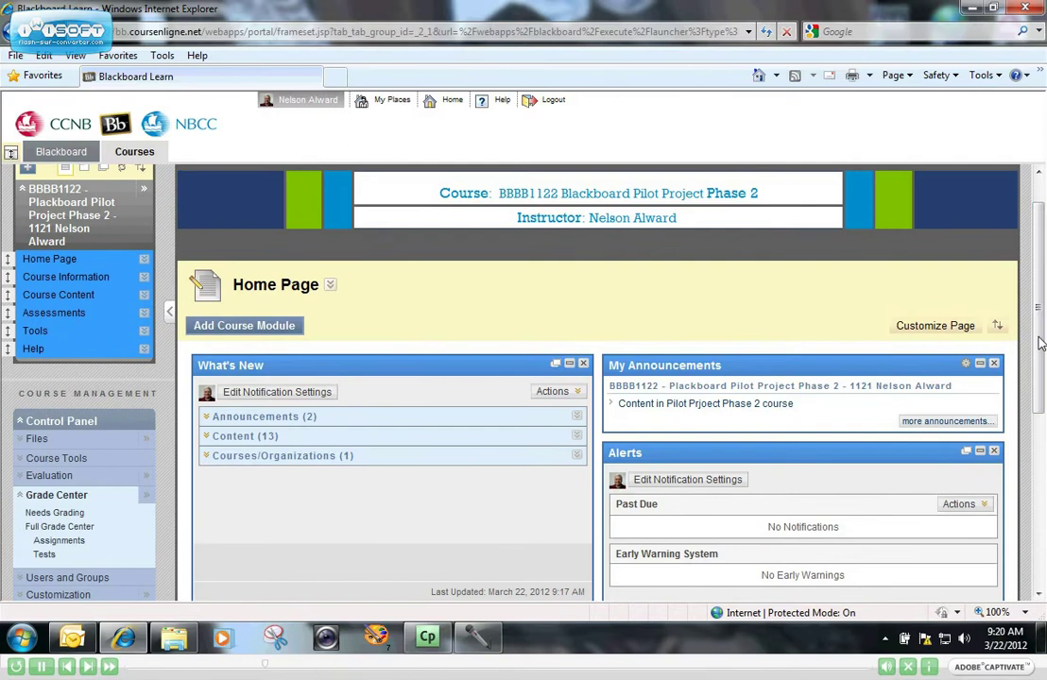
Open the Full Grade Center and scroll to the nine students' Total and Assignment 1 columns.
{"action": "left_click", "coordinate": [55, 534]}
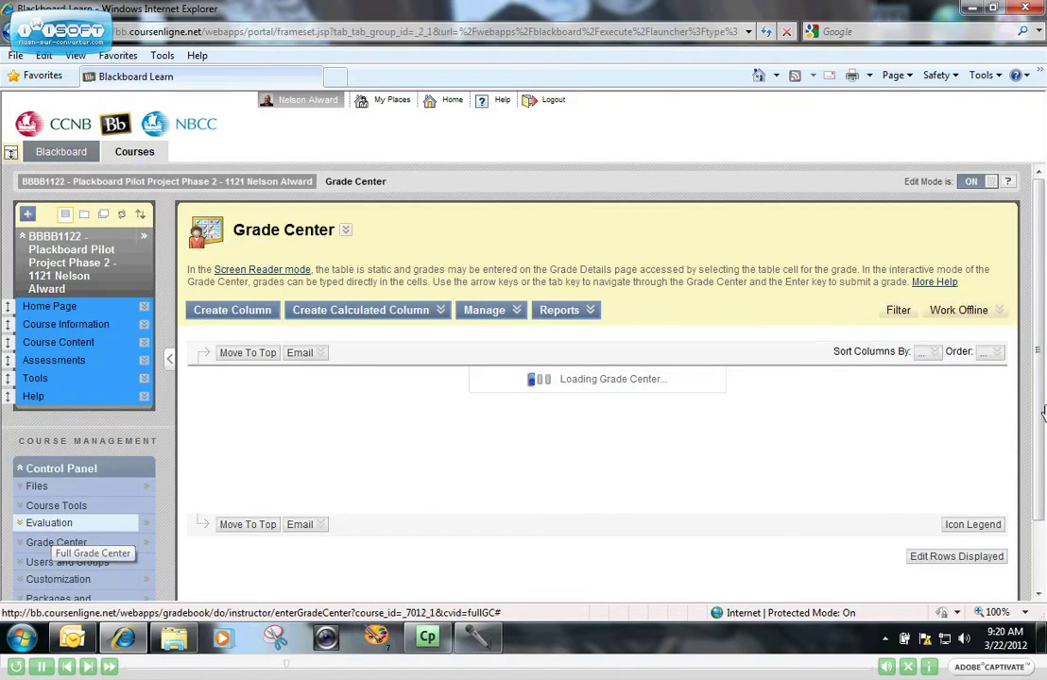
{"action": "scroll", "coordinate": [1039, 378], "scroll_direction": "down", "scroll_amount": 1}
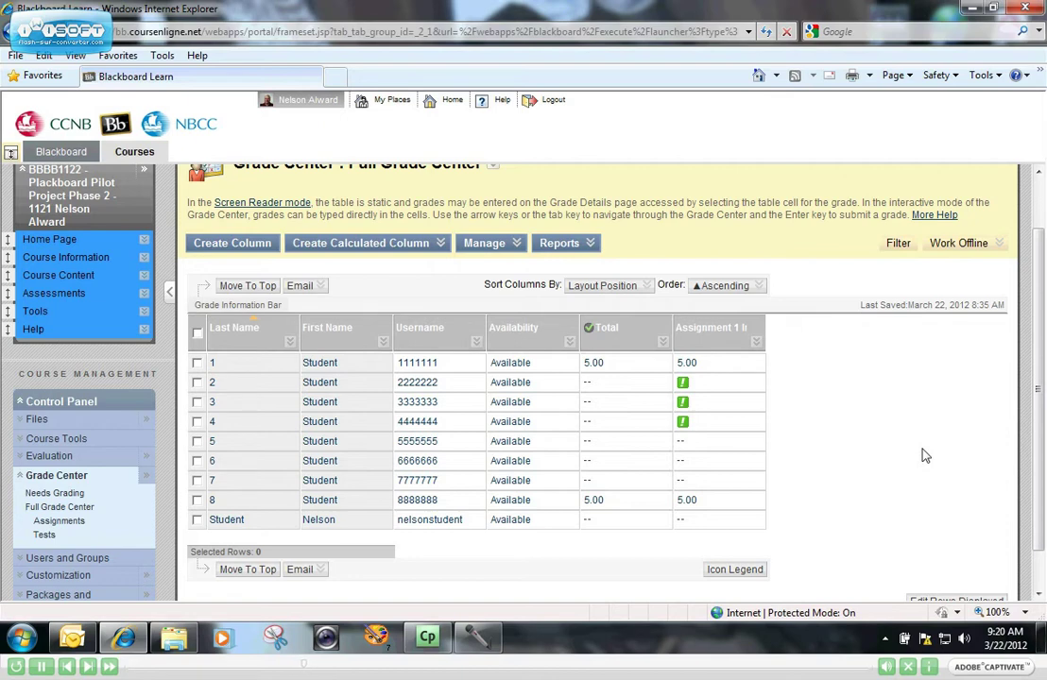
Choose Assignment File Download from the Assignment 1 column's options menu.
{"action": "left_click", "coordinate": [755, 343]}
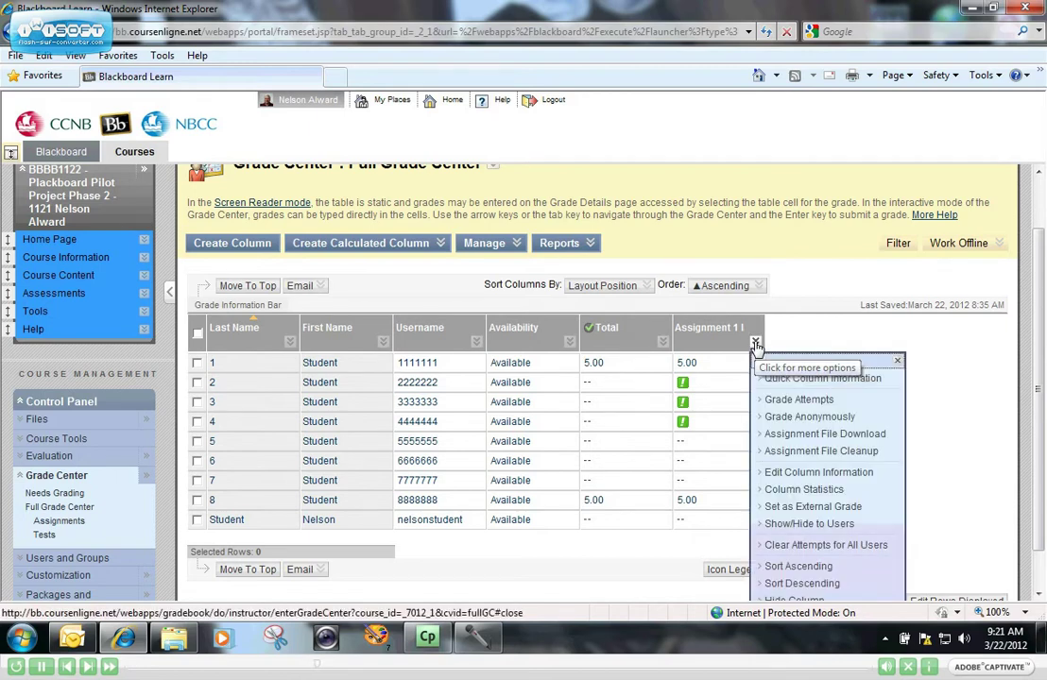
{"action": "left_click", "coordinate": [785, 437]}
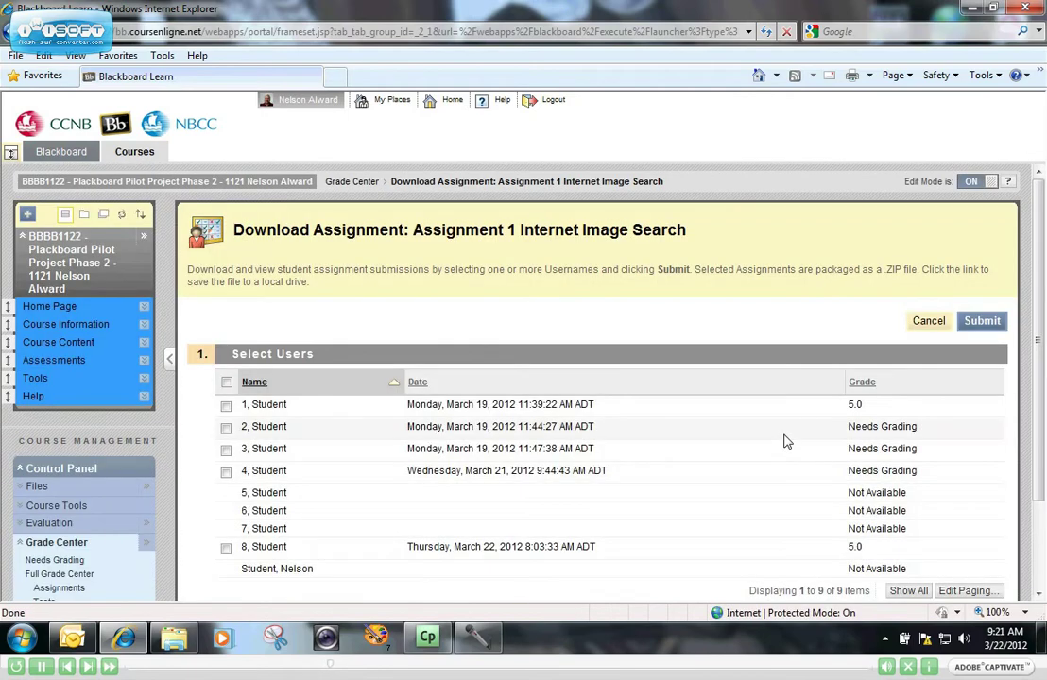
{"action": "scroll", "coordinate": [1039, 367], "scroll_direction": "down", "scroll_amount": 1}
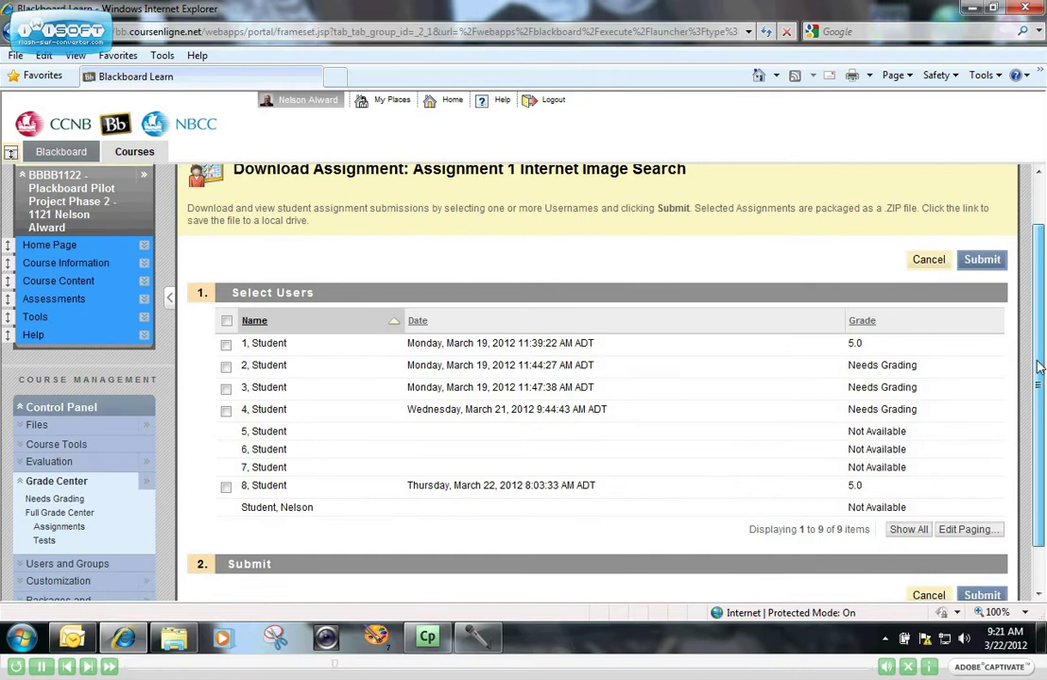
{"action": "left_click_drag", "start_coordinate": [1039, 366], "coordinate": [1043, 360]}
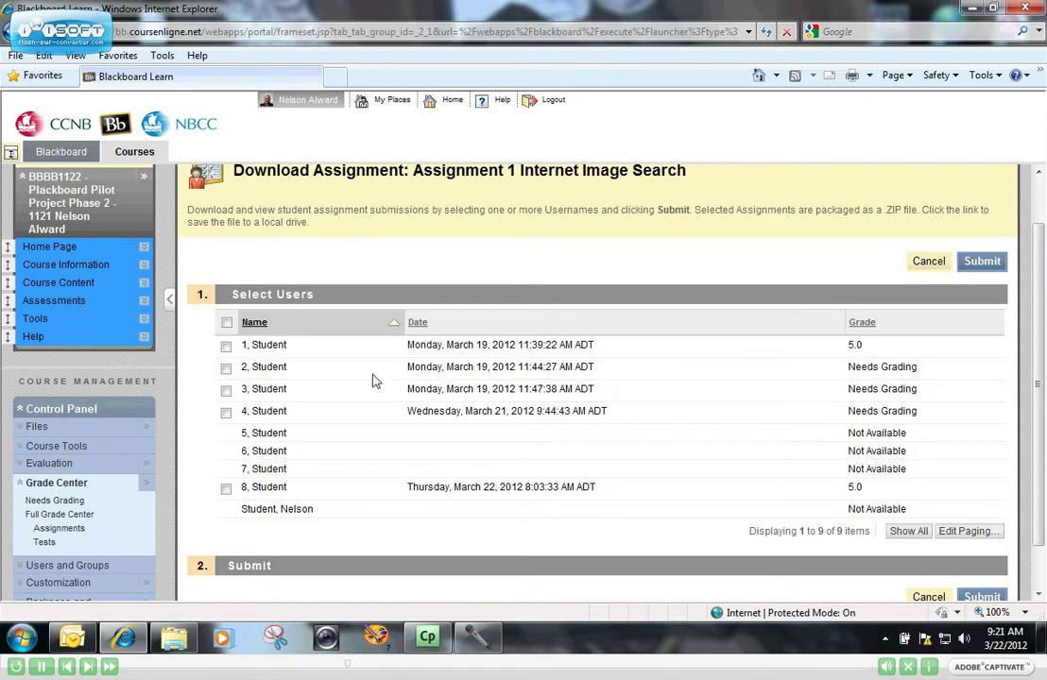
Check 2, Student; 3, Student; and 4, Student in the Select Users list.
{"action": "left_click", "coordinate": [226, 367]}
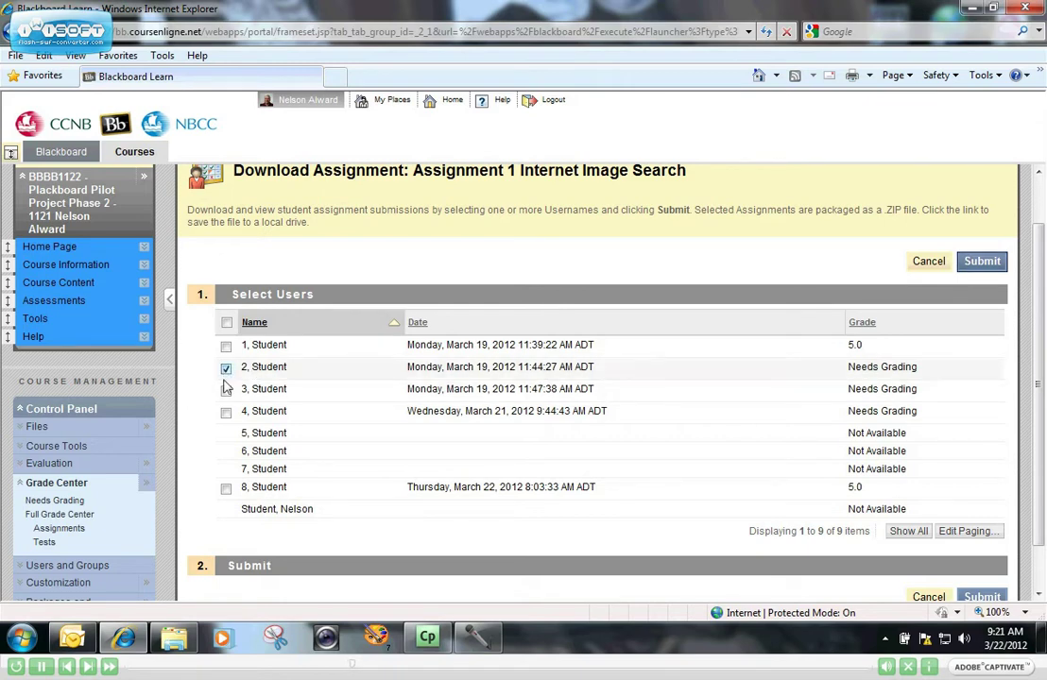
{"action": "left_click", "coordinate": [226, 390]}
{"action": "left_click", "coordinate": [226, 412]}
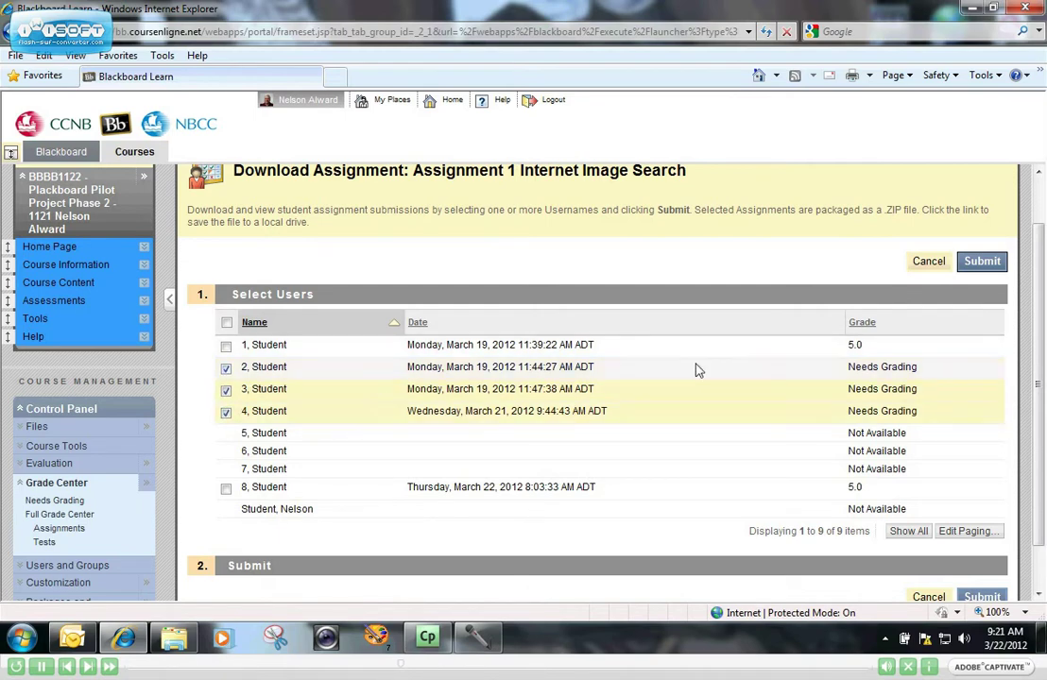
Submit the selection to package a 235 KB ZIP, then download the assignments.
{"action": "left_click", "coordinate": [992, 264]}
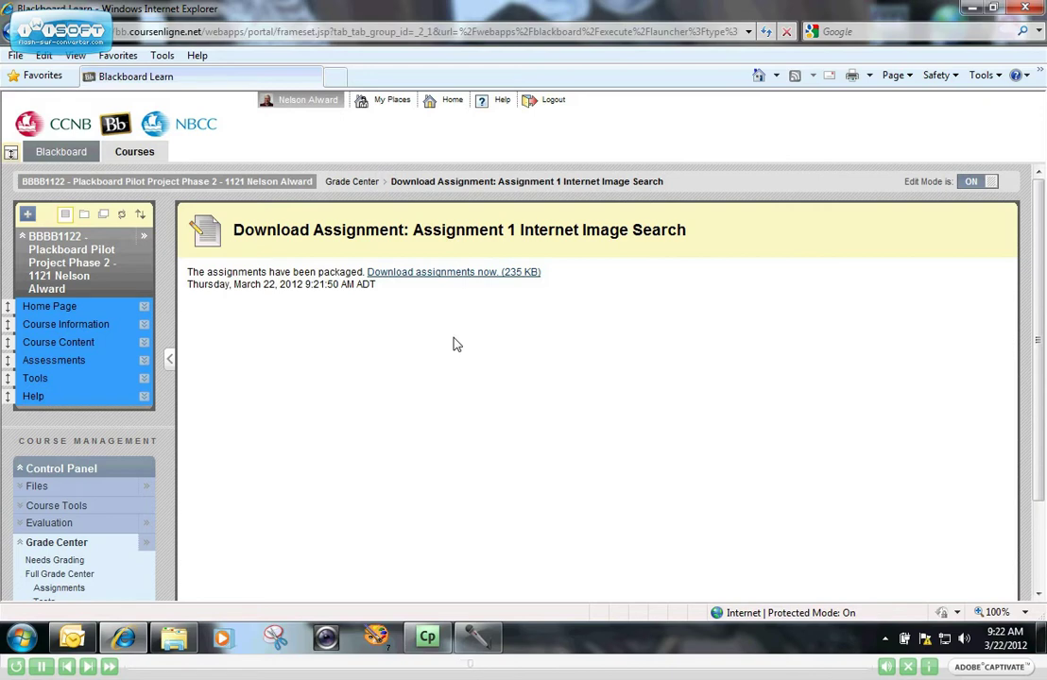
{"action": "left_click", "coordinate": [435, 274]}
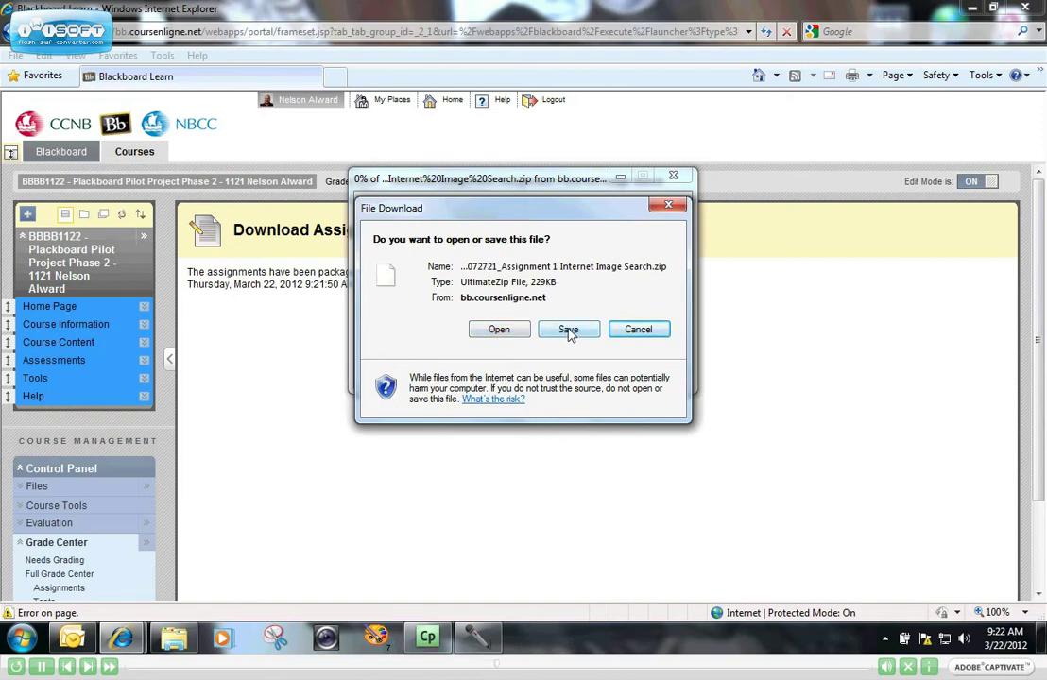
Save the ZIP to Documents > Blackboard > Training > Level 2 > Assignments > Students access assignments > Assignment 1 downloads.
{"action": "left_click", "coordinate": [569, 330]}
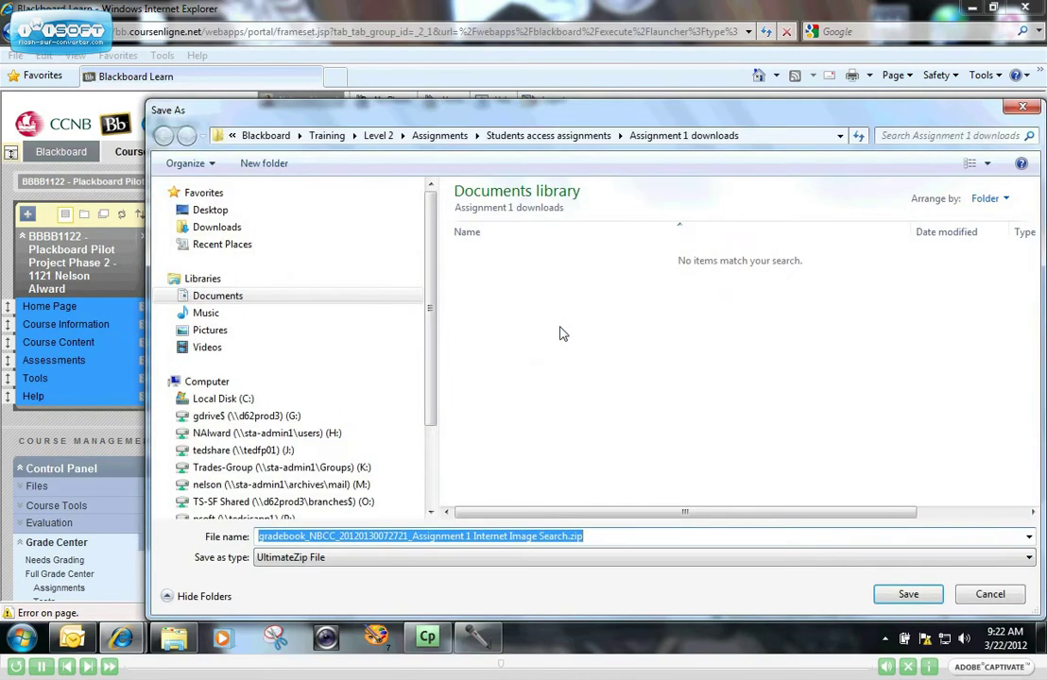
{"action": "left_click", "coordinate": [214, 297]}
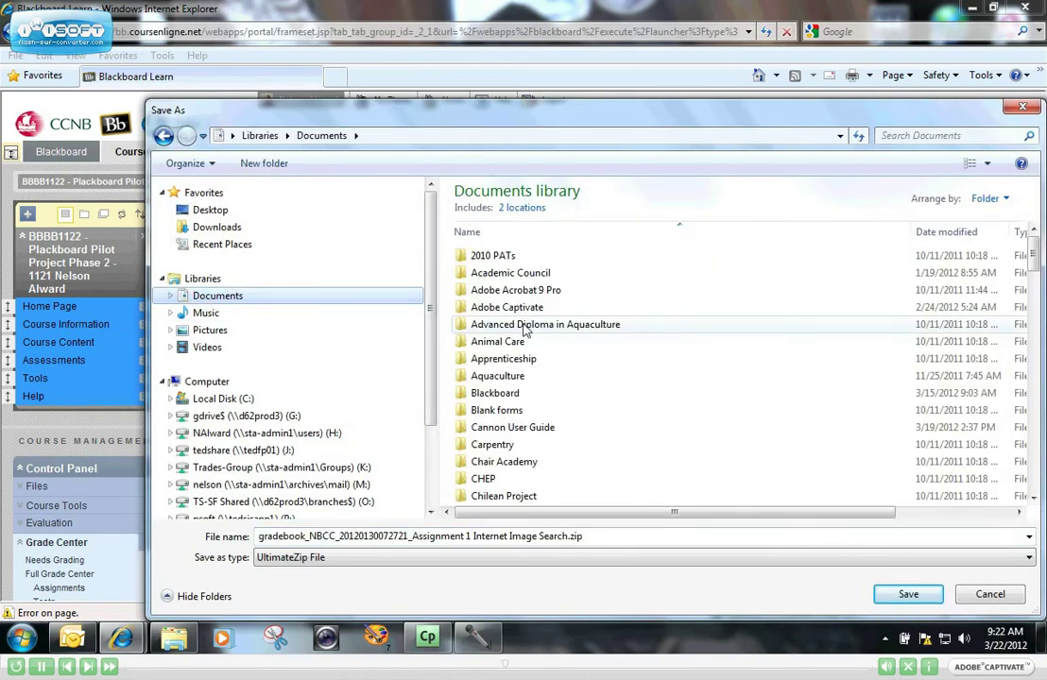
{"action": "double_click", "coordinate": [497, 394]}
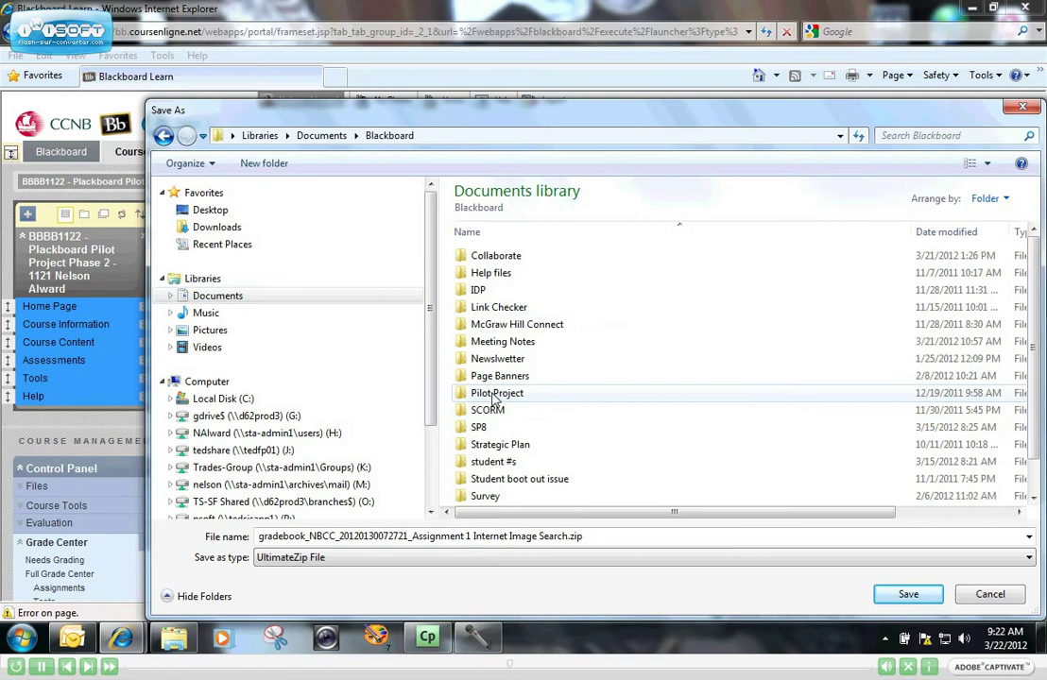
{"action": "scroll", "coordinate": [450, 498], "scroll_direction": "down", "scroll_amount": 1}
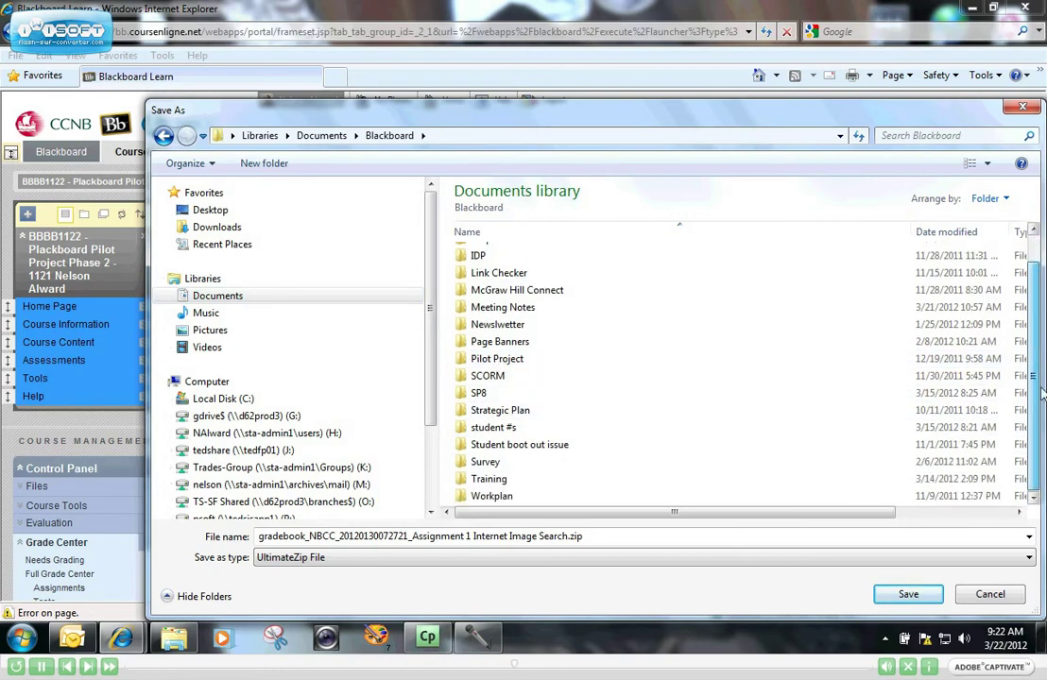
{"action": "double_click", "coordinate": [484, 480]}
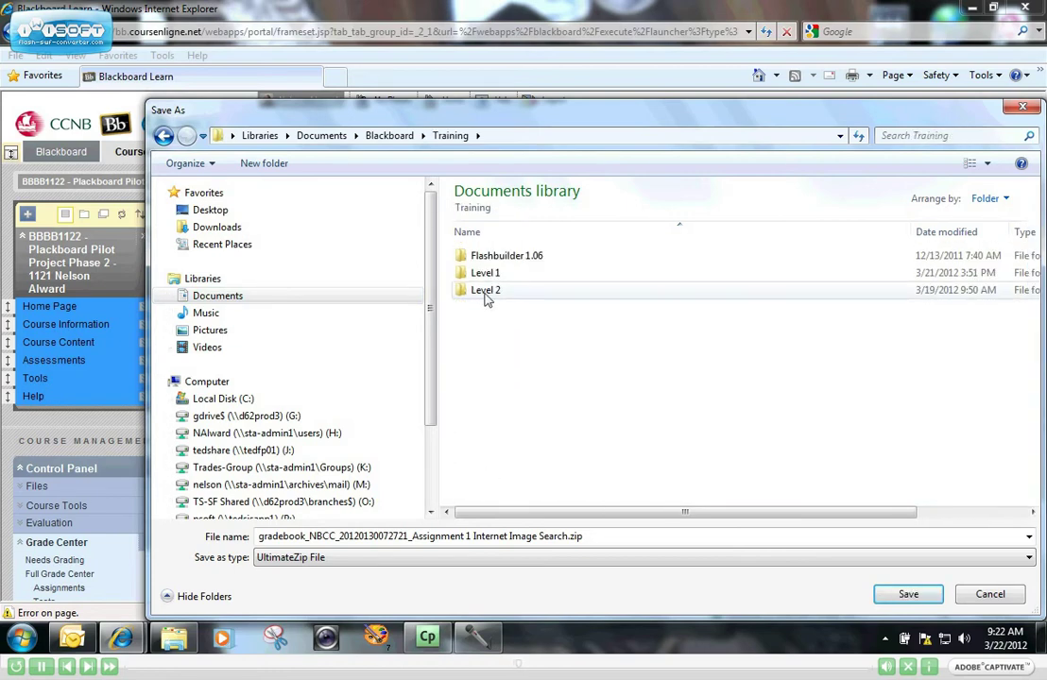
{"action": "left_click", "coordinate": [485, 296]}
{"action": "double_click", "coordinate": [486, 293]}
{"action": "left_click", "coordinate": [487, 257]}
{"action": "double_click", "coordinate": [488, 257]}
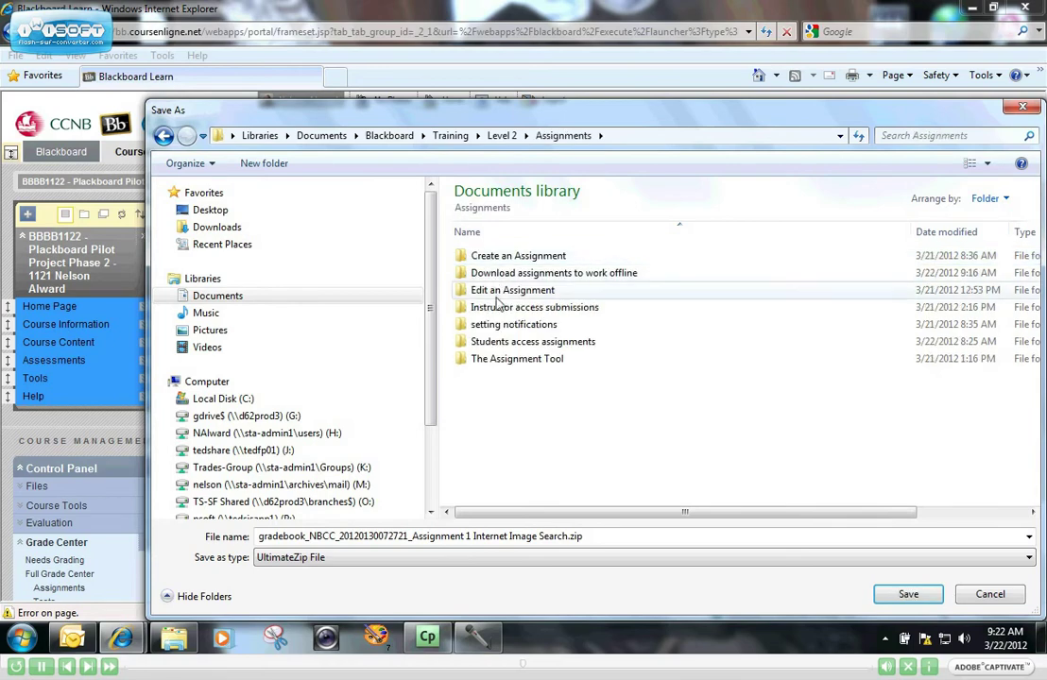
{"action": "double_click", "coordinate": [507, 344]}
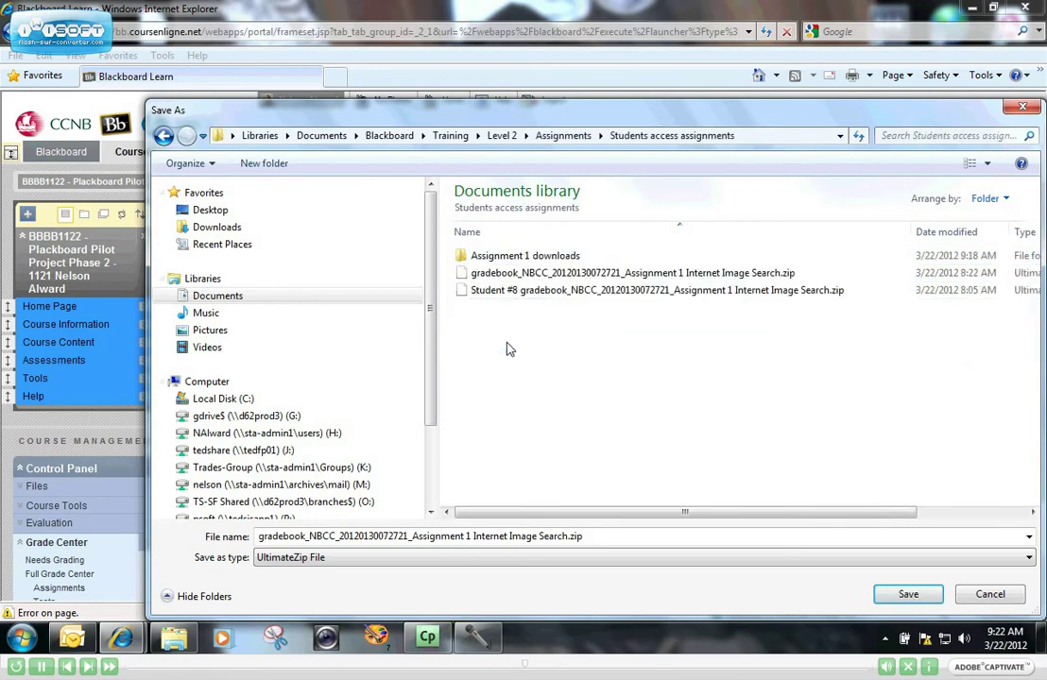
{"action": "left_click", "coordinate": [502, 258]}
{"action": "double_click", "coordinate": [502, 259]}
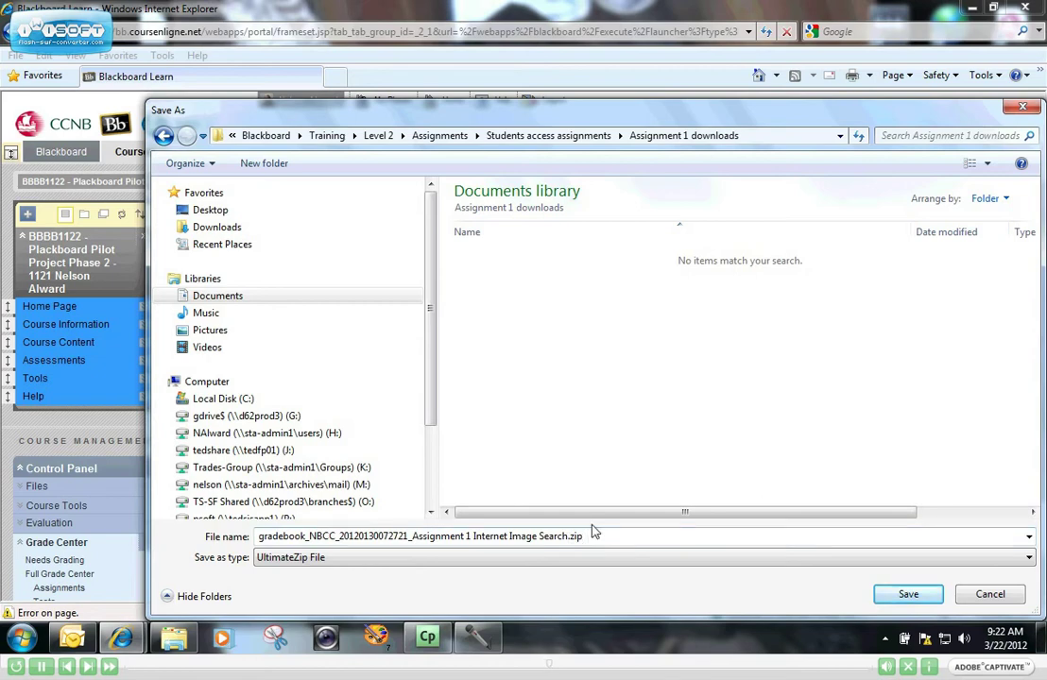
Save the ZIP into Assignment 1 downloads, close the completion notice, and minimize Internet Explorer.
{"action": "left_click", "coordinate": [908, 595]}
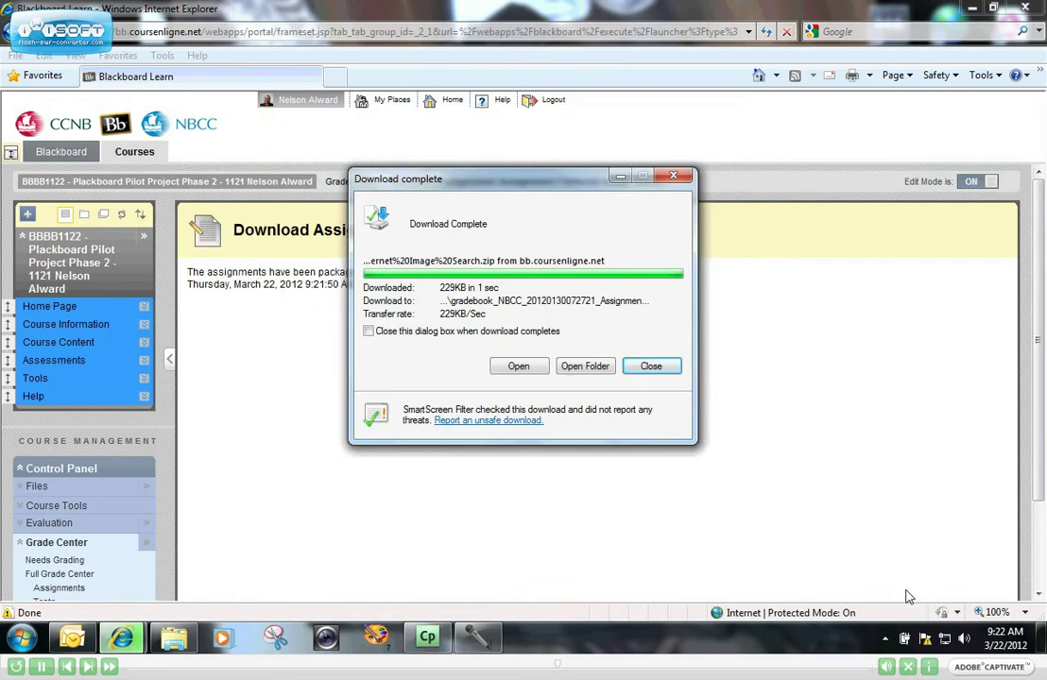
{"action": "left_click", "coordinate": [652, 370]}
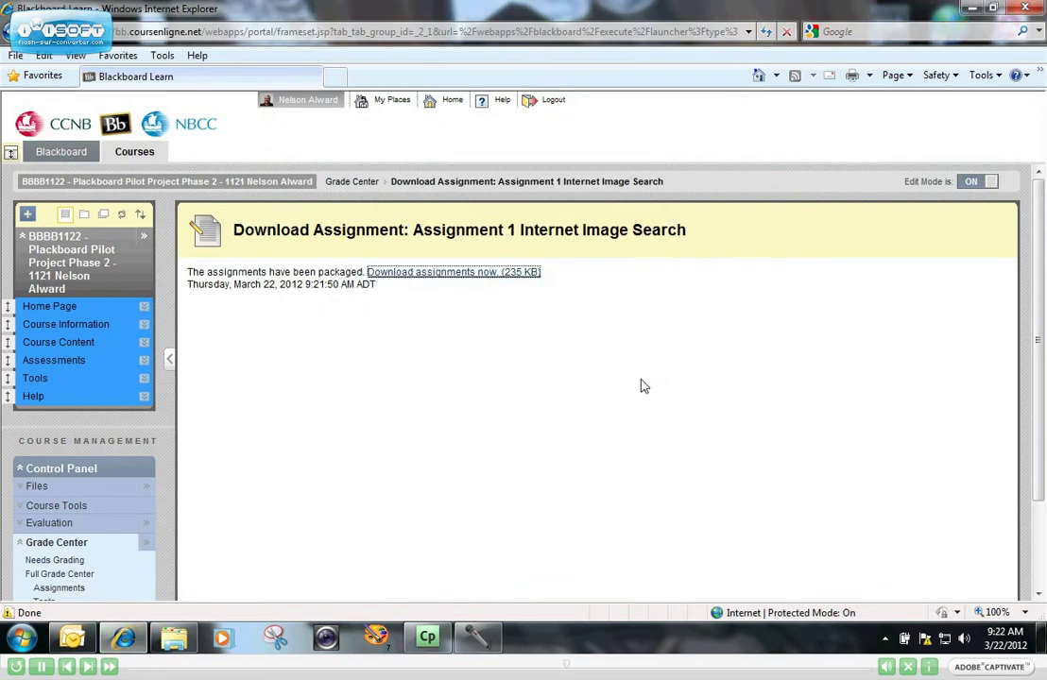
{"action": "left_click", "coordinate": [972, 8]}
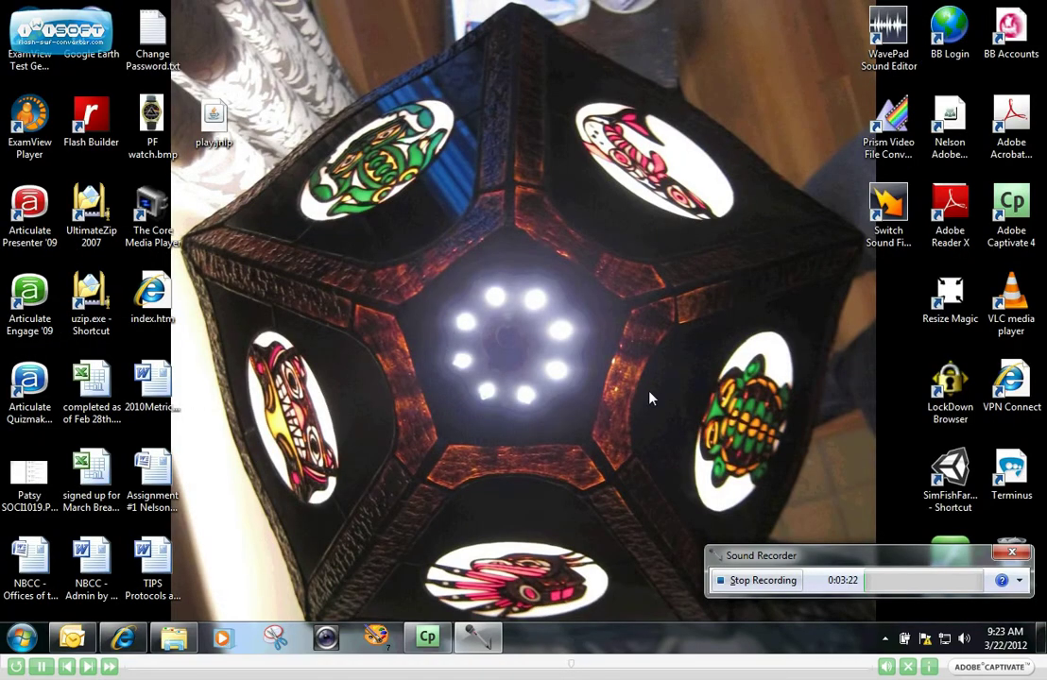
In Explorer, go to Documents > Blackboard > Training > Level 2 > Assignments > Students access assignments > Assignment 1 downloads.
{"action": "left_click", "coordinate": [173, 638]}
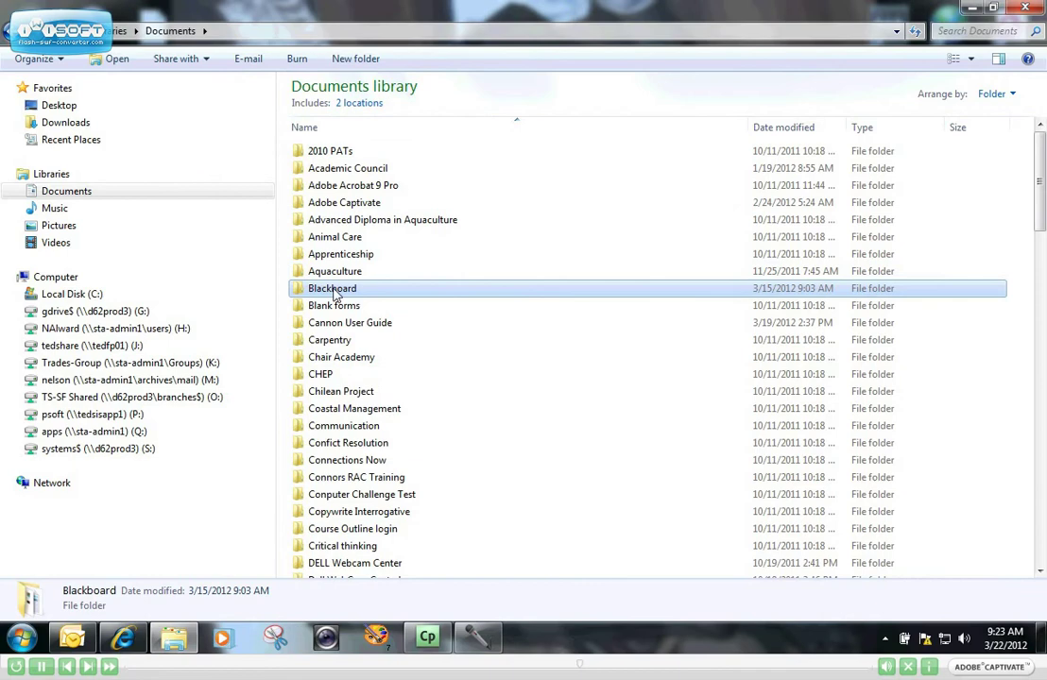
{"action": "double_click", "coordinate": [332, 293]}
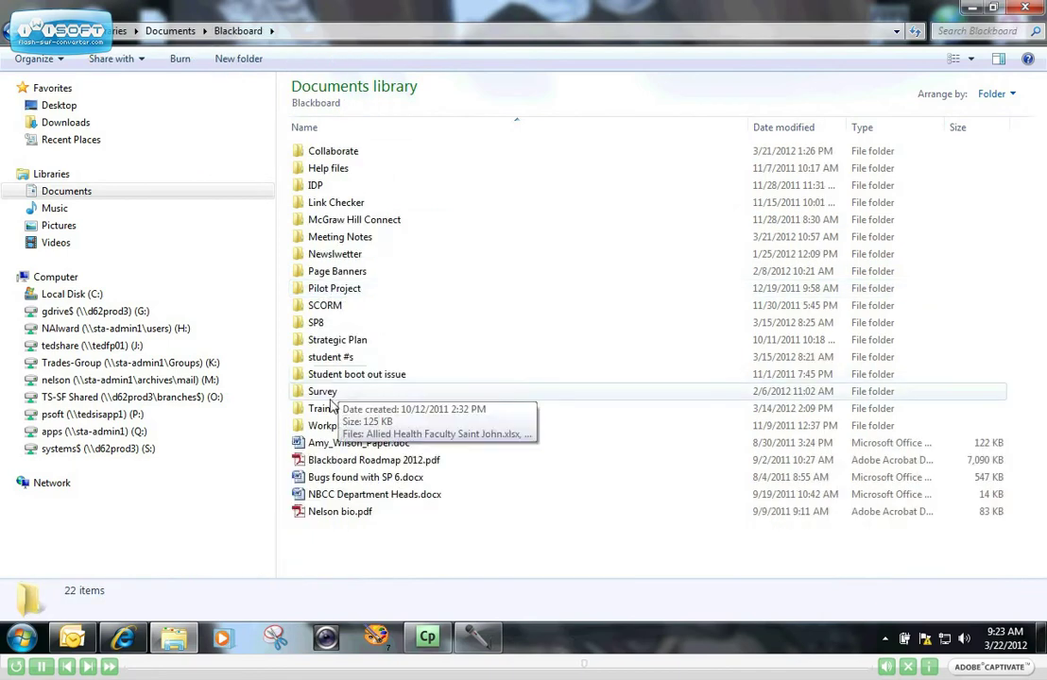
{"action": "double_click", "coordinate": [330, 406]}
{"action": "double_click", "coordinate": [320, 185]}
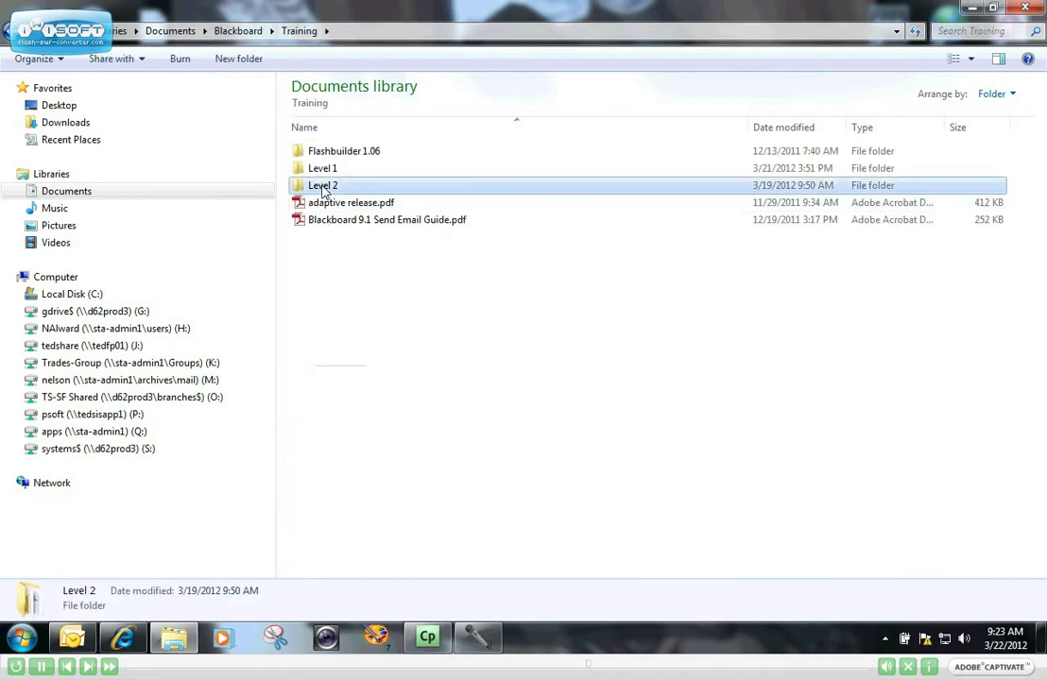
{"action": "double_click", "coordinate": [327, 154]}
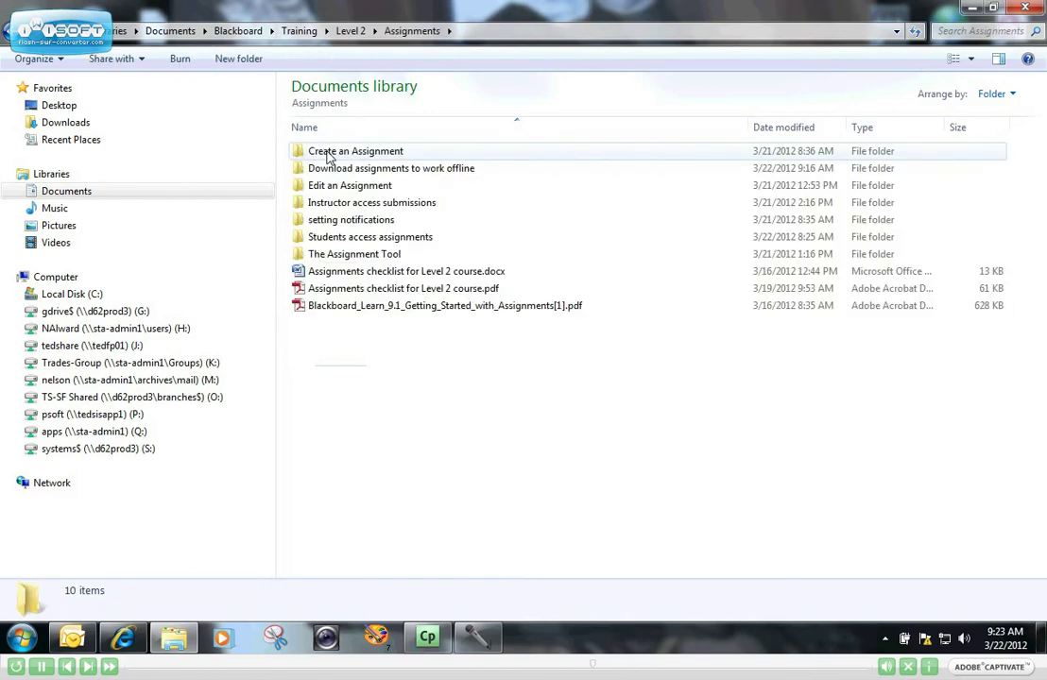
{"action": "double_click", "coordinate": [345, 242]}
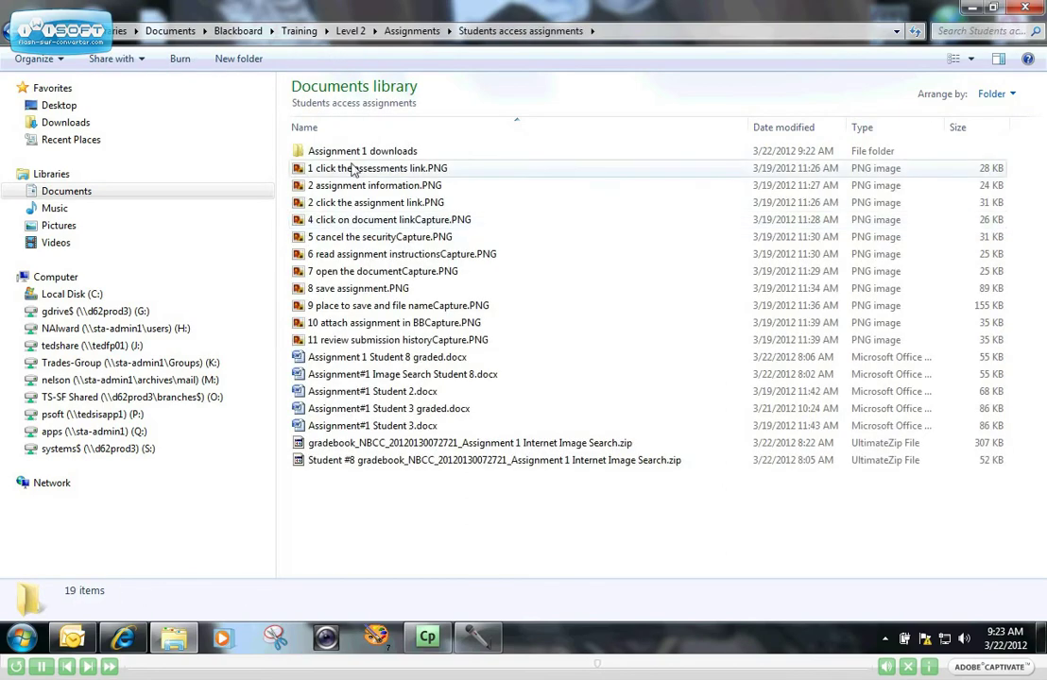
{"action": "double_click", "coordinate": [351, 154]}
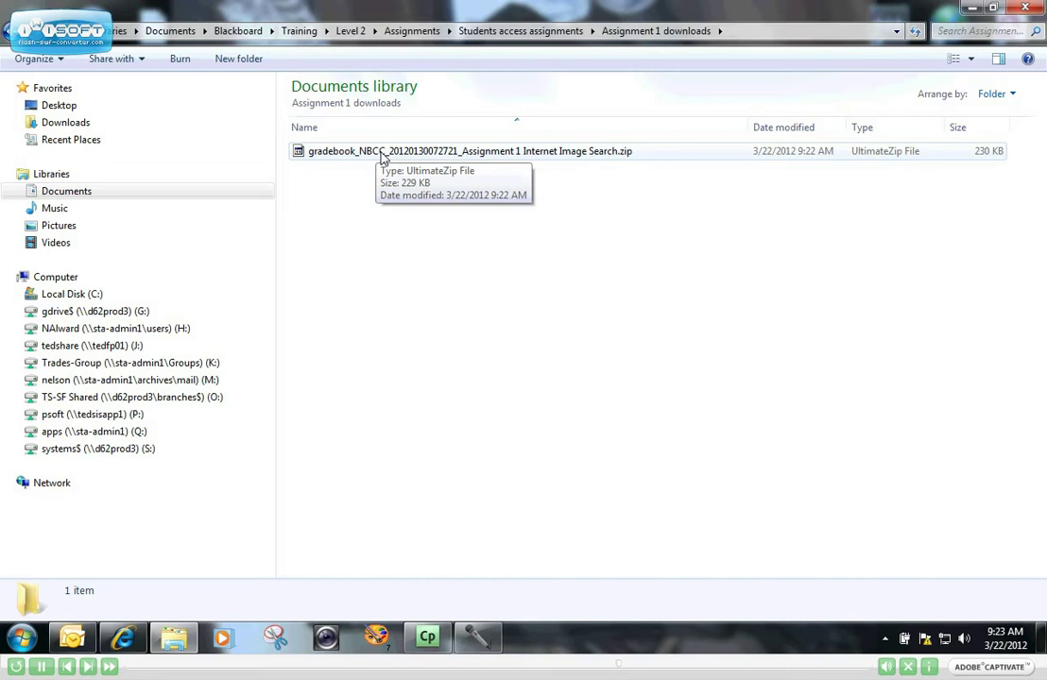
Extract the gradebook zip's contents into the Assignment 1 downloads folder.
{"action": "right_click", "coordinate": [382, 157]}
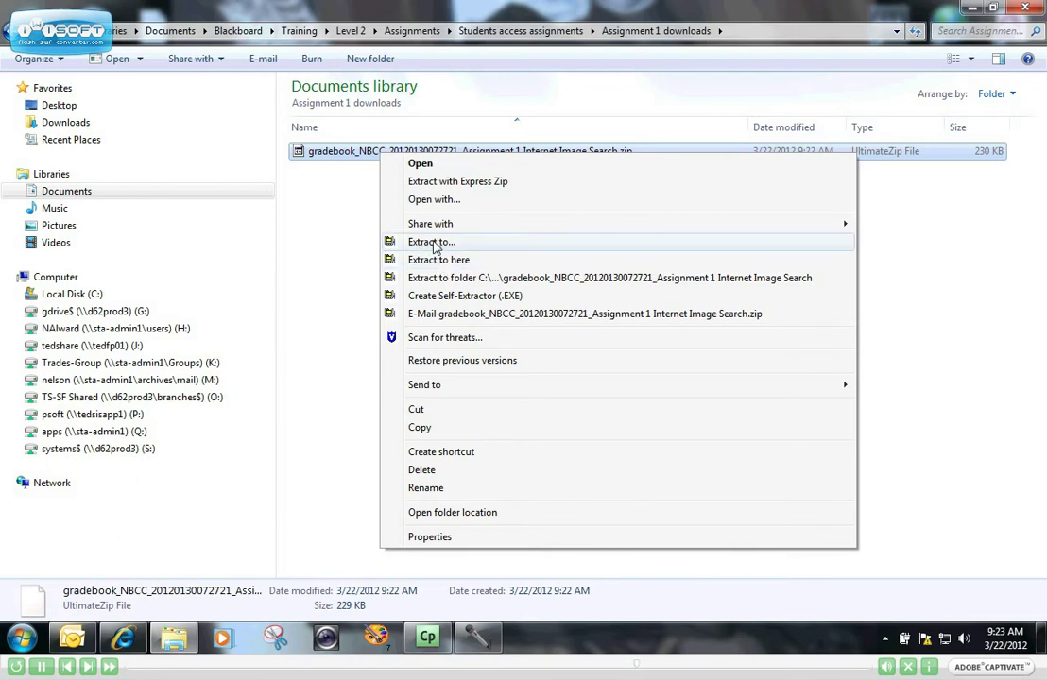
{"action": "left_click", "coordinate": [442, 262]}
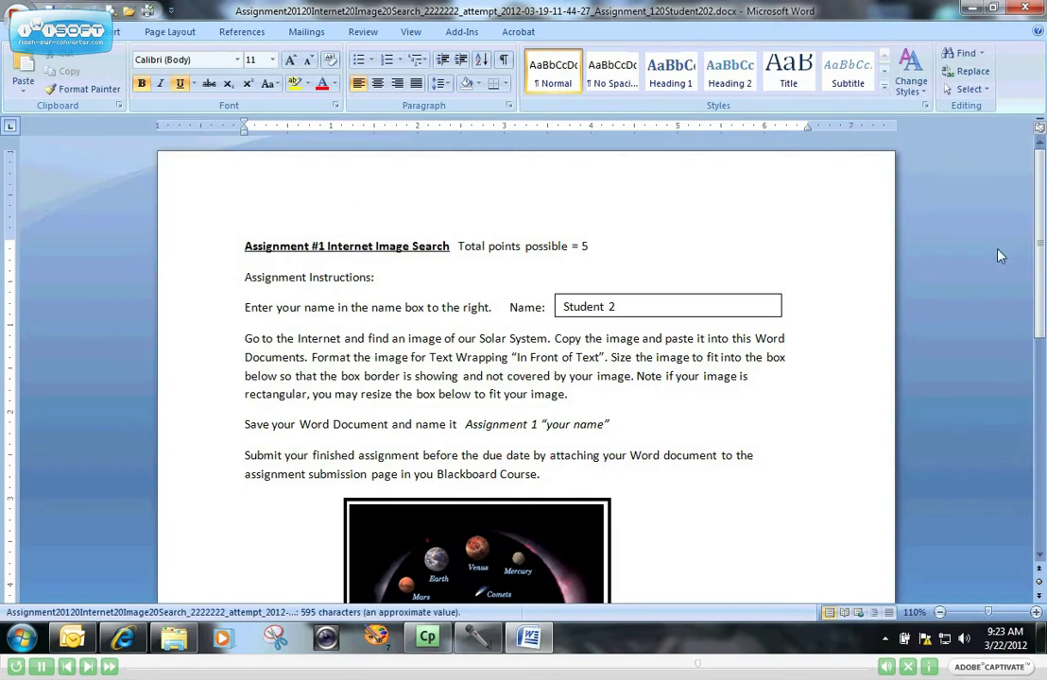
Type 'very good 5/5' on the line left of the solar system image.
{"action": "scroll", "coordinate": [1001, 255], "scroll_direction": "down", "scroll_amount": 2}
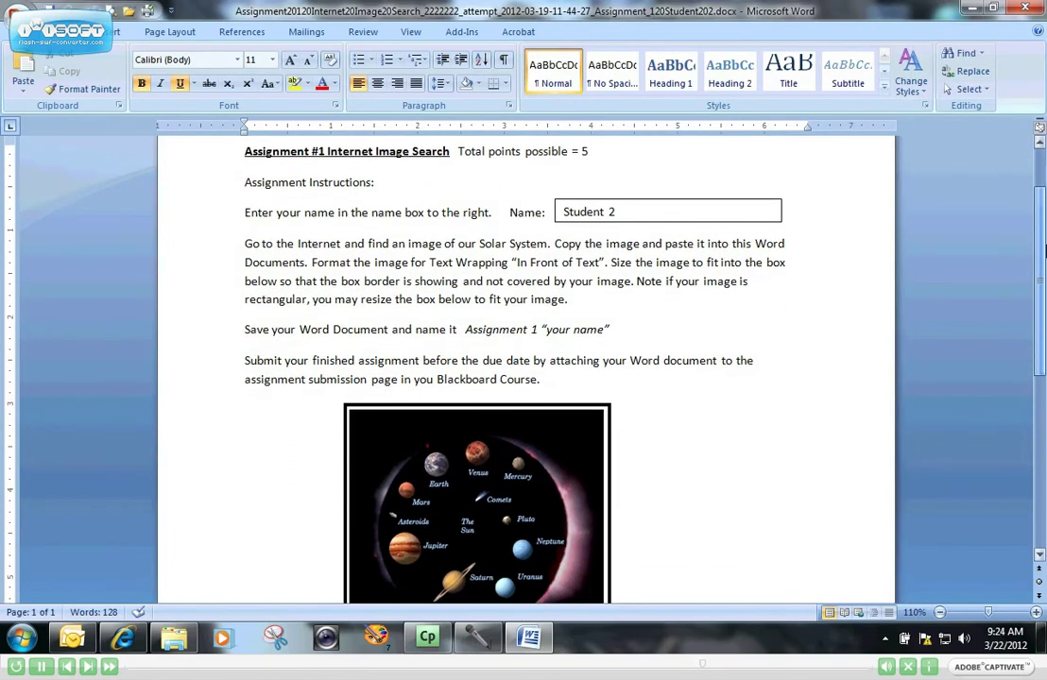
{"action": "scroll", "coordinate": [1044, 251], "scroll_direction": "down", "scroll_amount": 2}
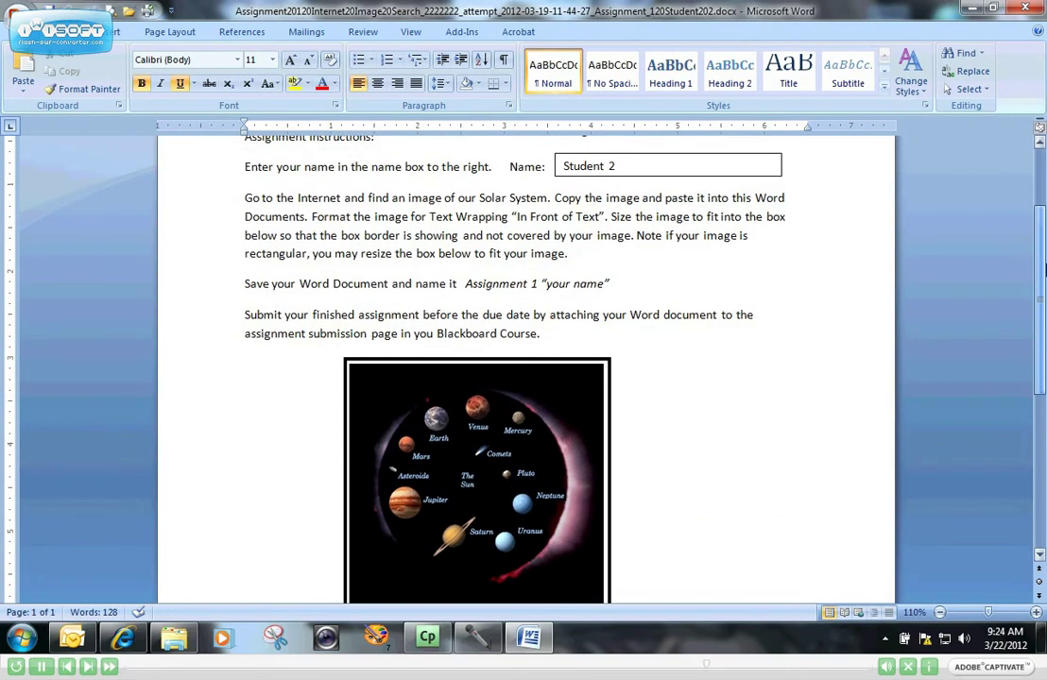
{"action": "left_click_drag", "start_coordinate": [1044, 269], "coordinate": [1044, 305]}
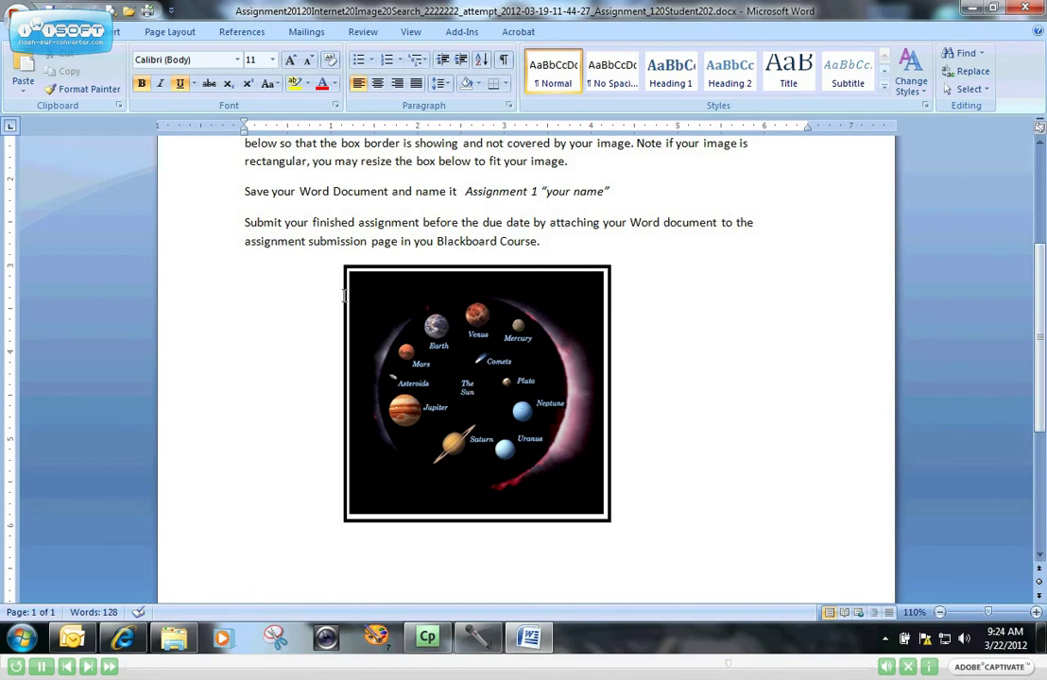
{"action": "left_click", "coordinate": [247, 290]}
{"action": "type", "text": "very goo"}
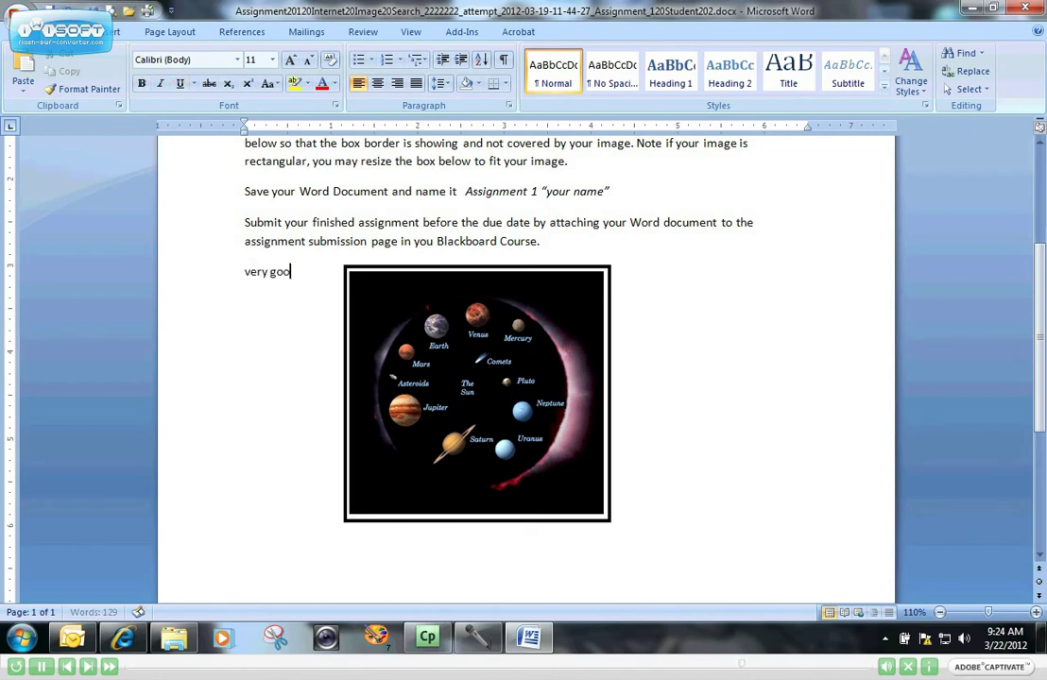
{"action": "type", "text": "d 5/5"}
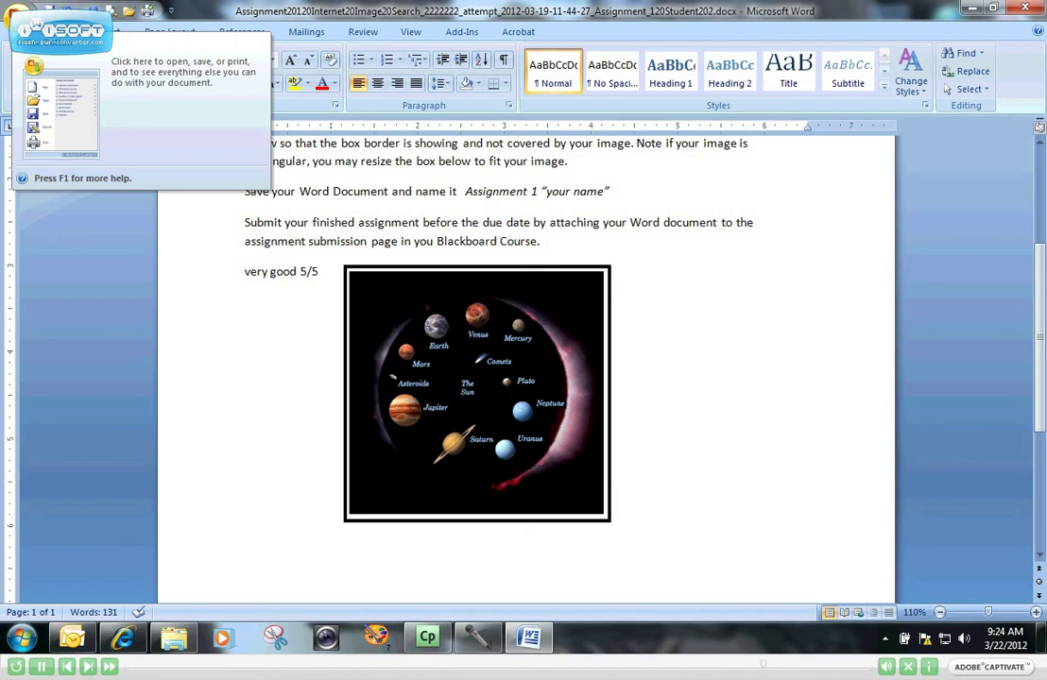
In Save As, rename the file to 'Assignment 1 Student 2 graded.docx' in Assignment 1 downloads.
{"action": "left_click", "coordinate": [34, 23]}
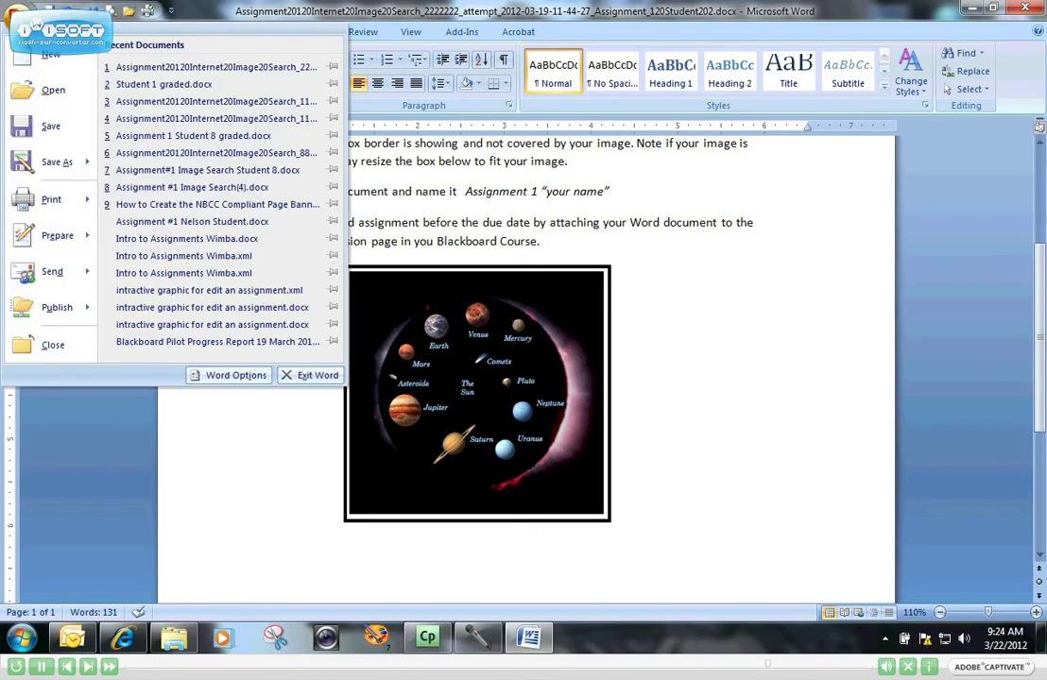
{"action": "left_click", "coordinate": [52, 162]}
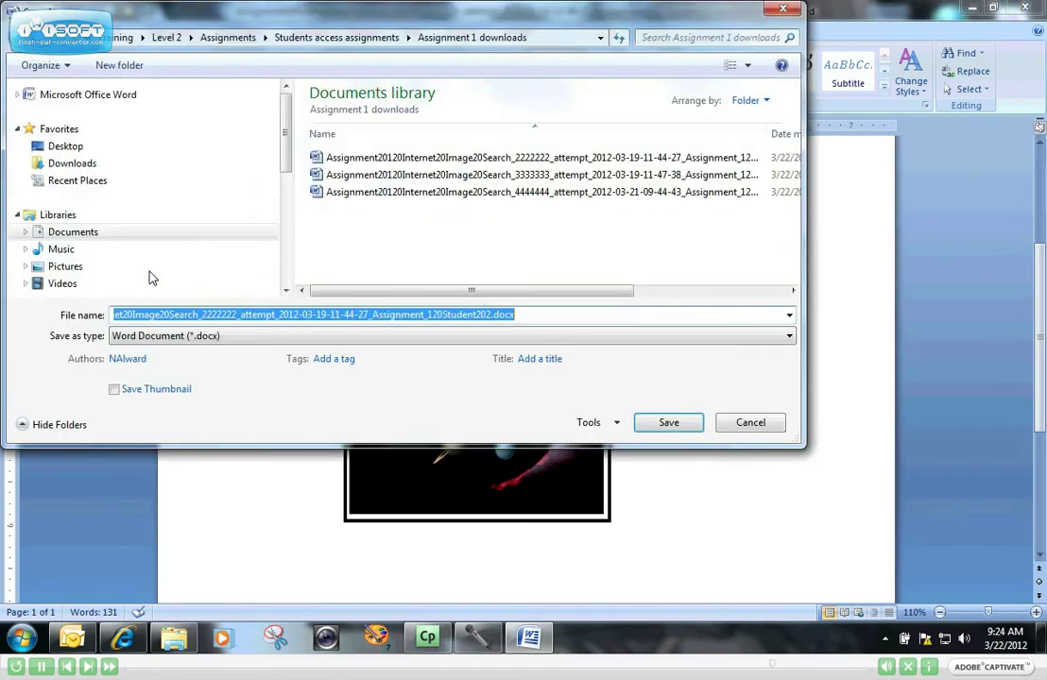
{"action": "left_click", "coordinate": [118, 319]}
{"action": "key", "text": "Home"}
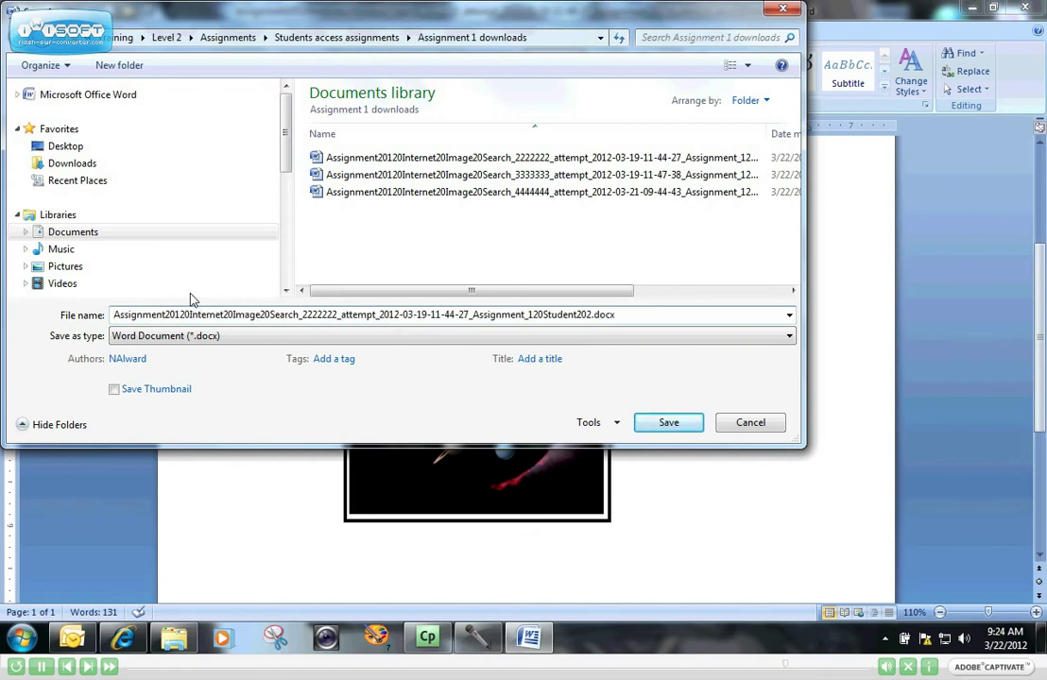
{"action": "key", "text": "Right"}
{"action": "key", "text": "Right"}
{"action": "key", "text": "Right"}
{"action": "key", "text": "Right"}
{"action": "key", "text": "Right"}
{"action": "key", "text": "Right"}
{"action": "key", "text": "Right"}
{"action": "key", "text": "Right"}
{"action": "key", "text": "Right"}
{"action": "type", "text": "1 S"}
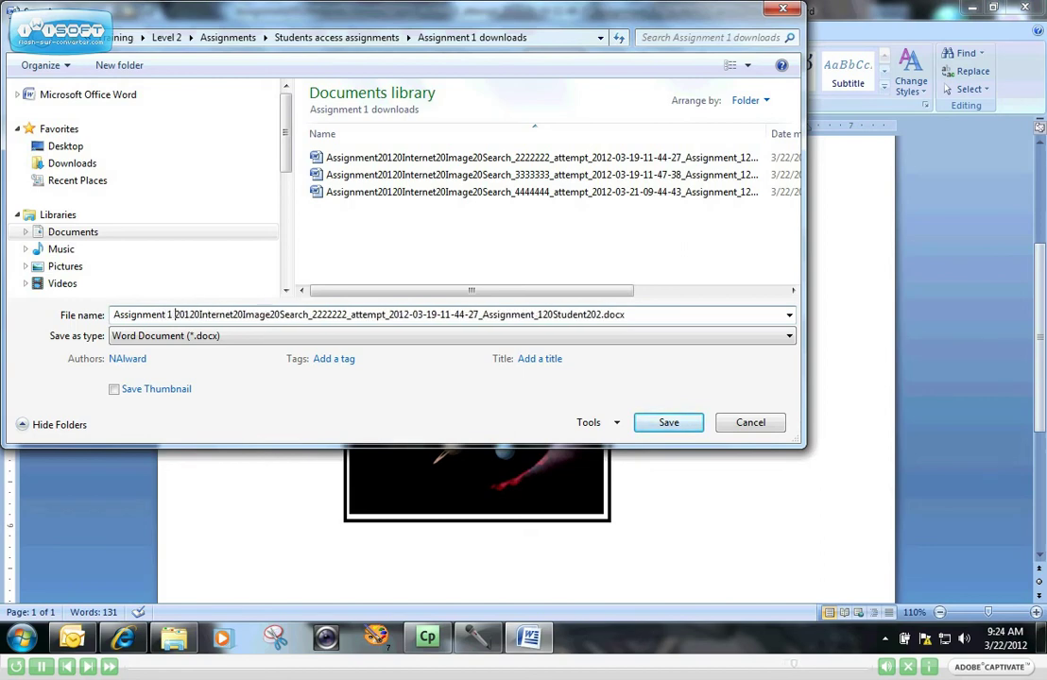
{"action": "type", "text": "tudent "}
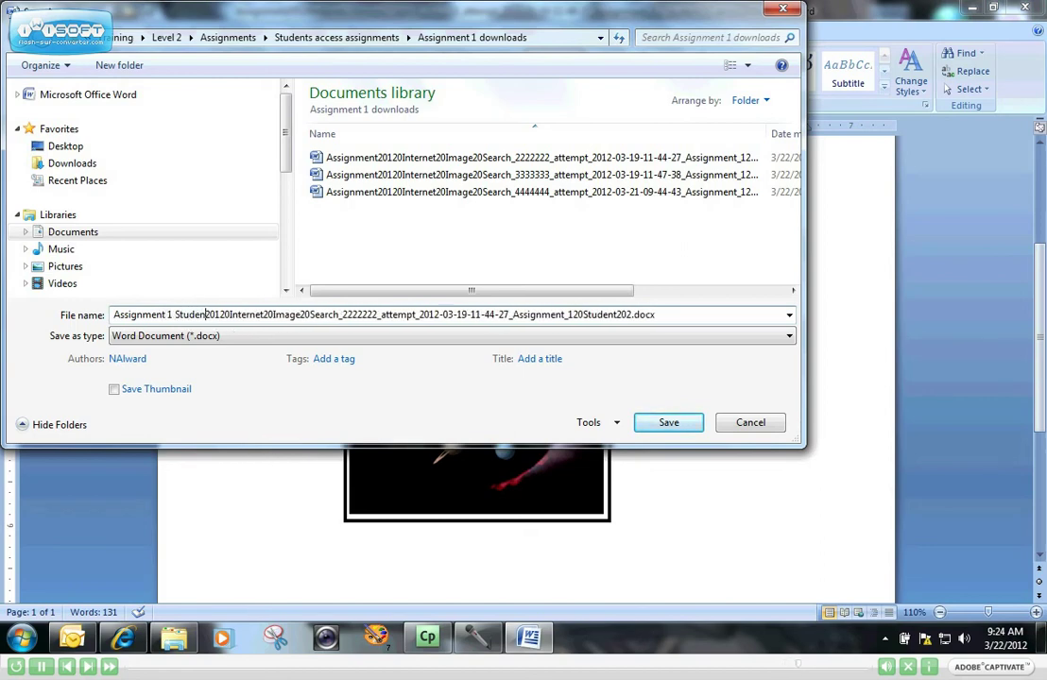
{"action": "type", "text": "2 graded"}
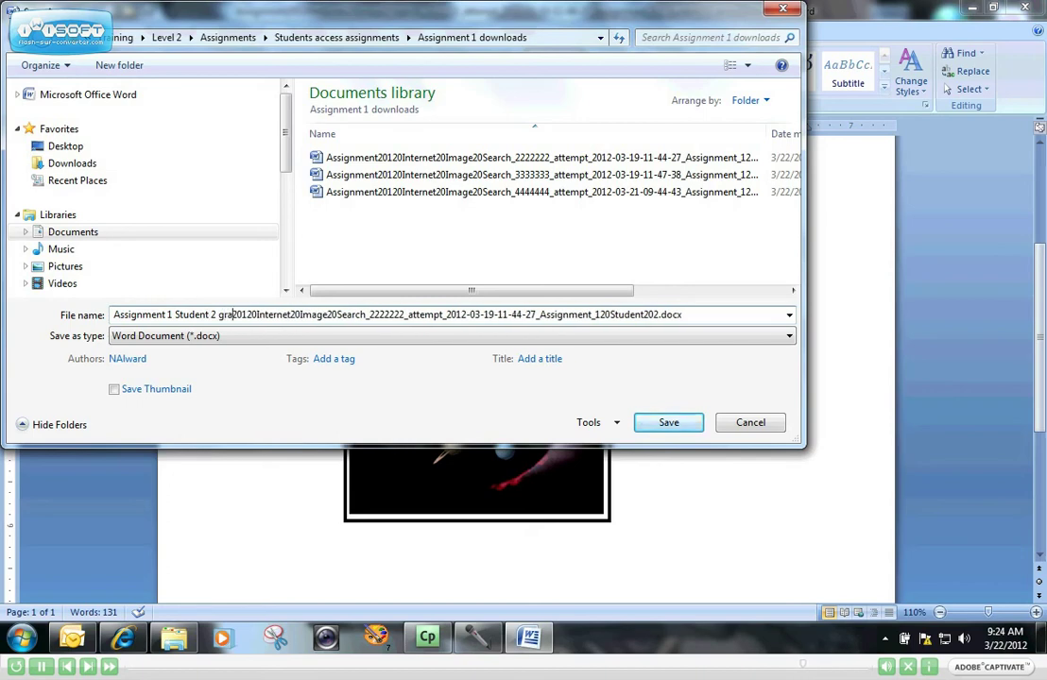
{"action": "key", "text": "Delete"}
{"action": "key", "text": "Delete"}
{"action": "key", "text": "Delete"}
{"action": "key", "text": "Delete"}
{"action": "key", "text": "Delete"}
{"action": "key", "text": "Delete"}
{"action": "key", "text": "Delete"}
{"action": "key", "text": "Delete"}
{"action": "key", "text": "Delete"}
{"action": "key", "text": "Delete"}
{"action": "key", "text": "Delete"}
{"action": "key", "text": "Delete"}
{"action": "key", "text": "Delete"}
{"action": "key", "text": "Delete"}
{"action": "key", "text": "Delete"}
{"action": "key", "text": "Delete"}
{"action": "key", "text": "Delete"}
{"action": "key", "text": "Delete"}
{"action": "key", "text": "Delete"}
{"action": "key", "text": "Delete"}
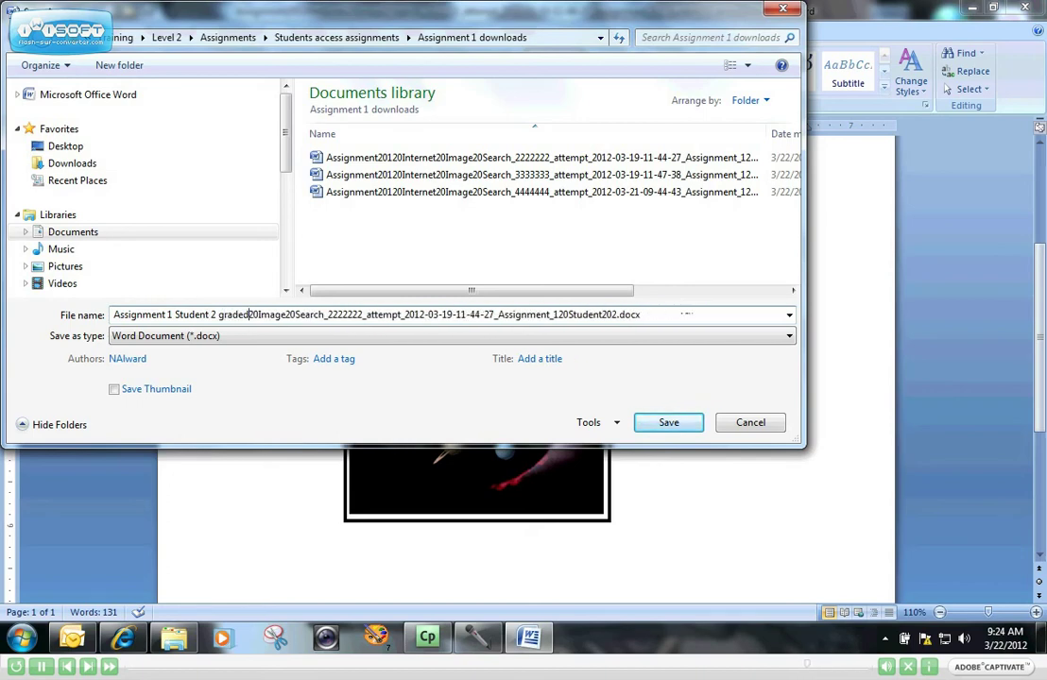
{"action": "key", "text": "Delete"}
{"action": "key", "text": "Delete"}
{"action": "key", "text": "Delete"}
{"action": "key", "text": "Delete"}
{"action": "key", "text": "Delete"}
{"action": "key", "text": "Delete"}
{"action": "key", "text": "Delete"}
{"action": "key", "text": "Delete"}
{"action": "key", "text": "Delete"}
{"action": "key", "text": "Delete"}
{"action": "key", "text": "Delete"}
{"action": "key", "text": "Delete"}
{"action": "key", "text": "Delete"}
{"action": "key", "text": "Delete"}
{"action": "key", "text": "Delete"}
{"action": "key", "text": "Delete"}
{"action": "key", "text": "Delete"}
{"action": "key", "text": "Delete"}
{"action": "key", "text": "Delete"}
{"action": "key", "text": "Delete"}
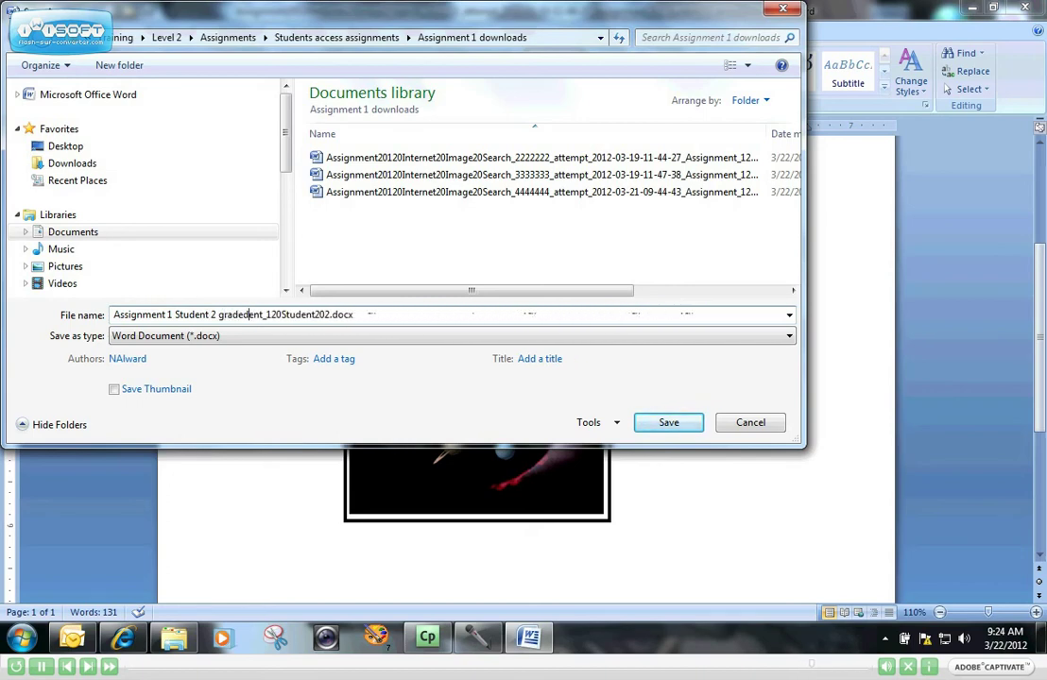
{"action": "key", "text": "Delete"}
{"action": "key", "text": "Delete"}
{"action": "key", "text": "Delete"}
{"action": "key", "text": "Delete"}
{"action": "key", "text": "Delete"}
{"action": "key", "text": "Delete"}
{"action": "key", "text": "Delete"}
{"action": "key", "text": "Delete"}
{"action": "key", "text": "Delete"}
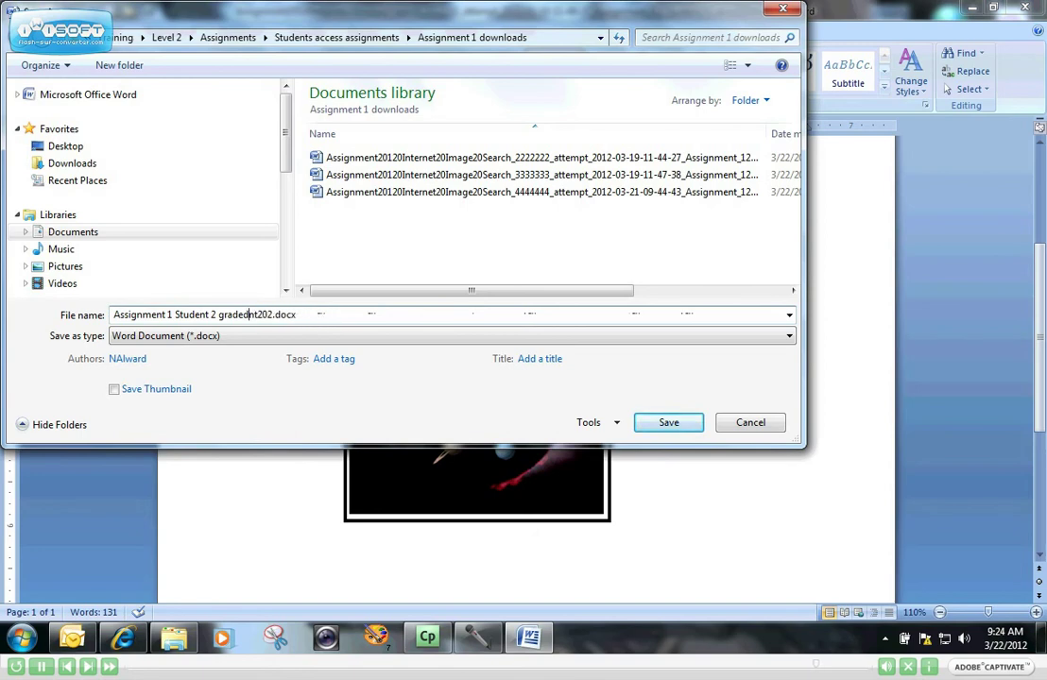
{"action": "key", "text": "Delete"}
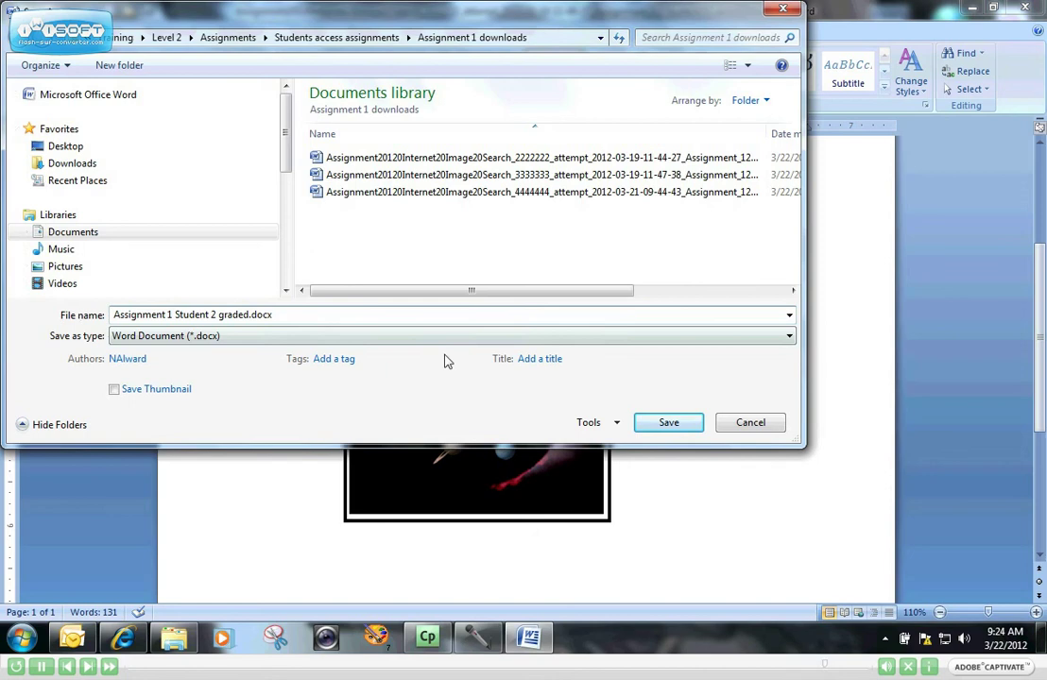
{"action": "left_click", "coordinate": [672, 425]}
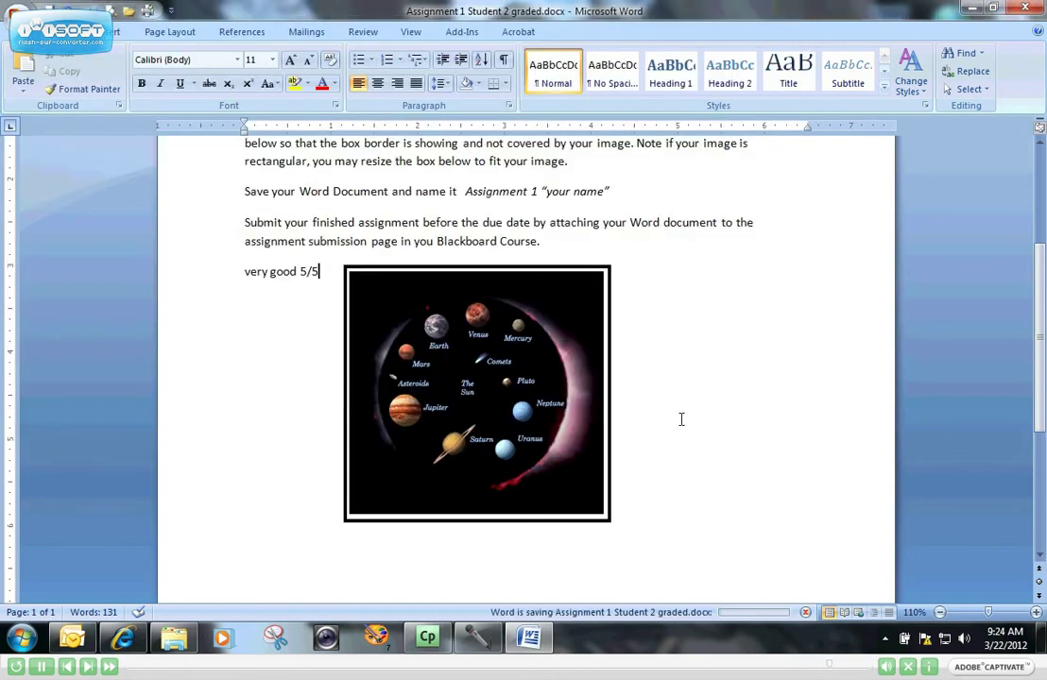